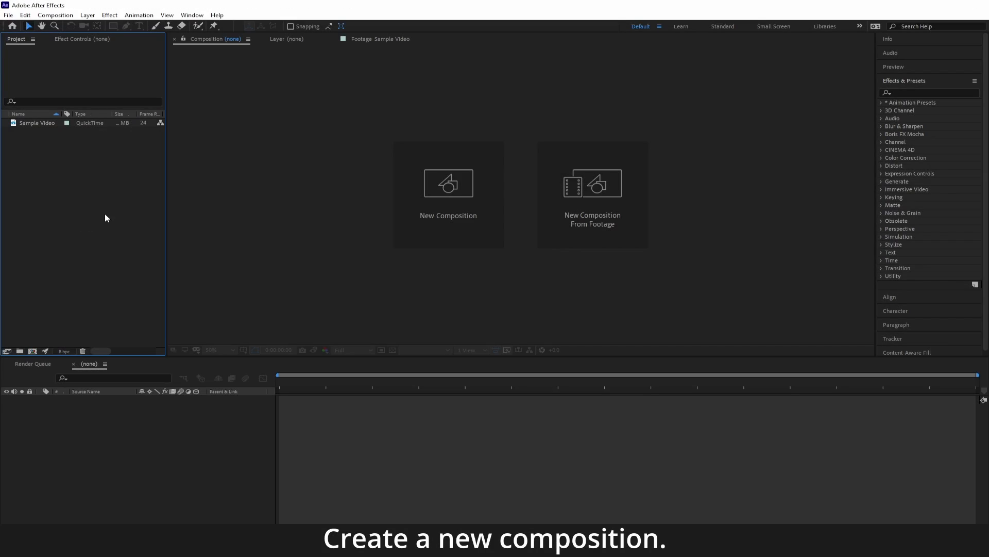
Create a new composition from the Sample Video footage.
click(26, 121)
drag(27, 123, 46, 245)
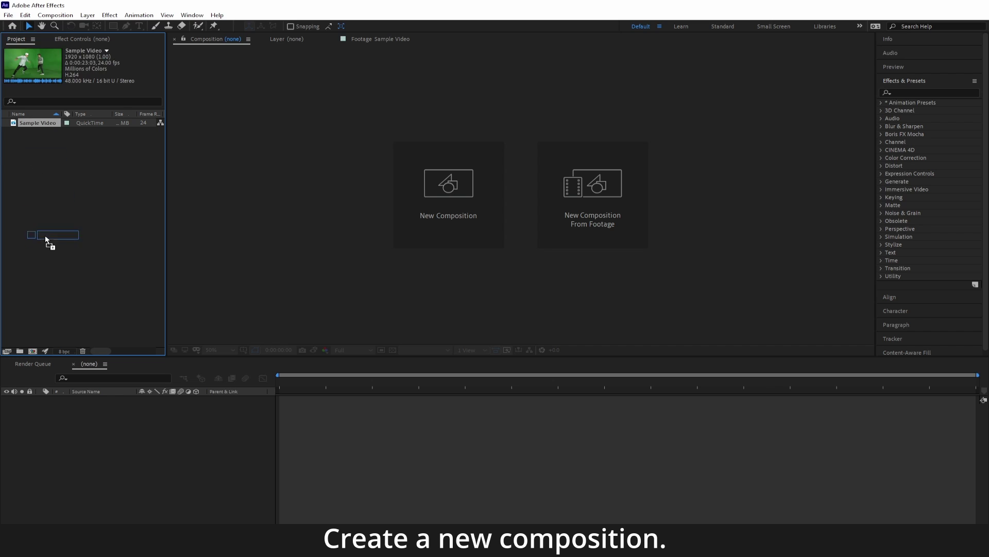
drag(34, 349, 35, 348)
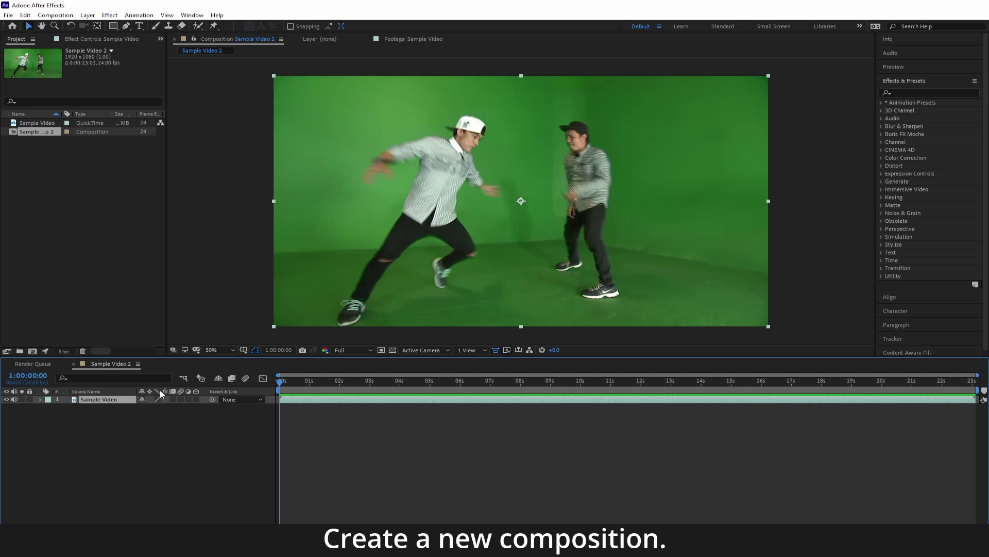
Add a black solid layer named Light to the composition.
right_click(122, 428)
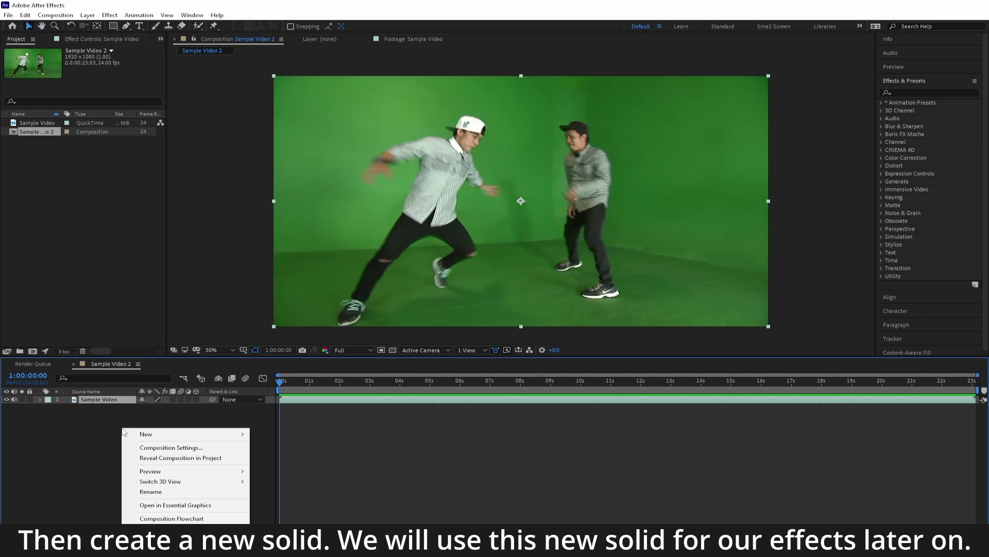
mouse_move(170, 434)
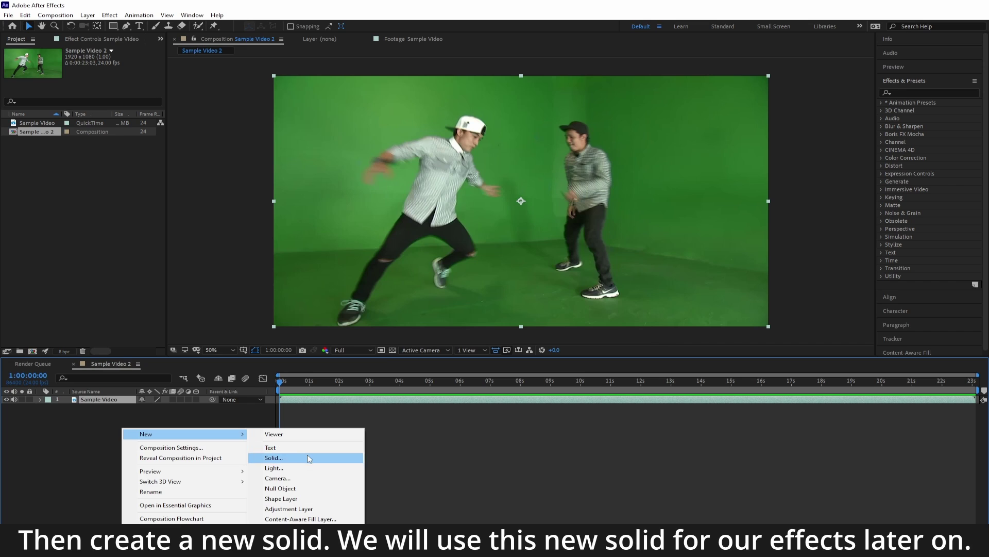
click(275, 457)
click(493, 179)
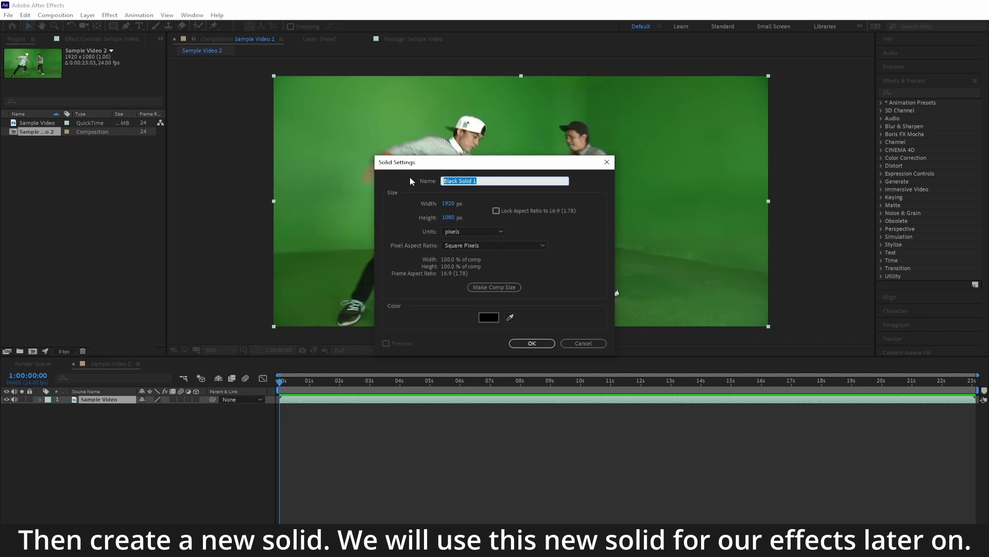
text(Light)
click(532, 343)
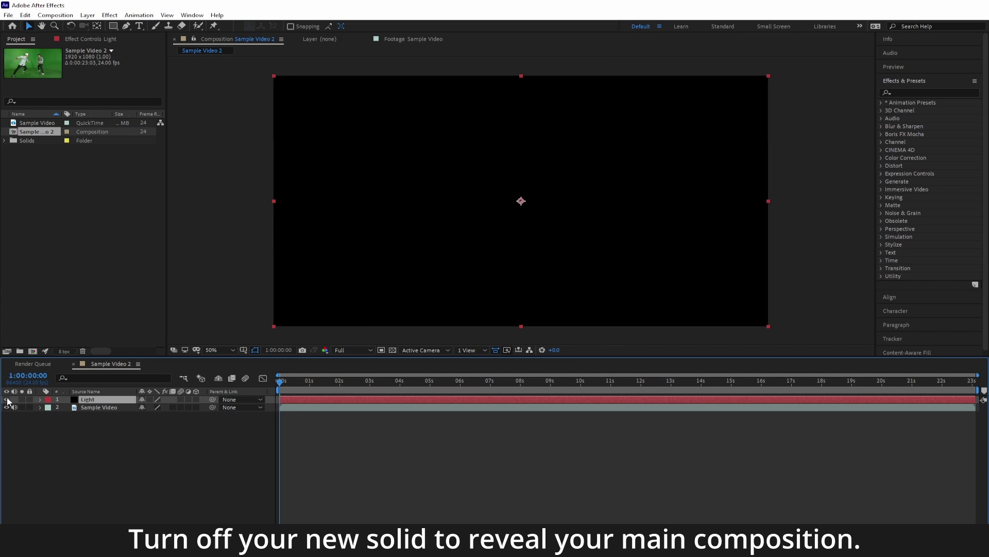
Hide the Light solid, select the Sample Video layer, and choose the Brush tool.
click(7, 398)
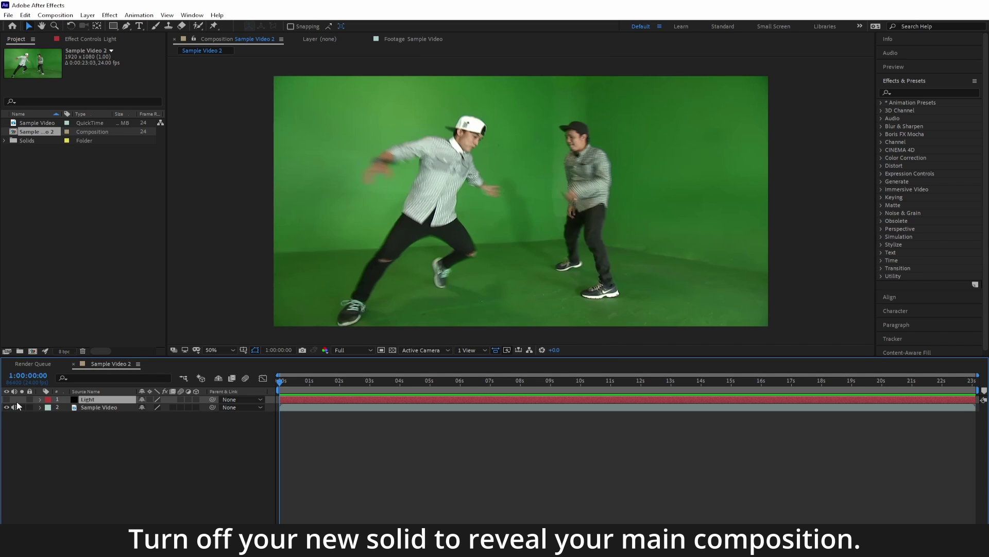
click(100, 406)
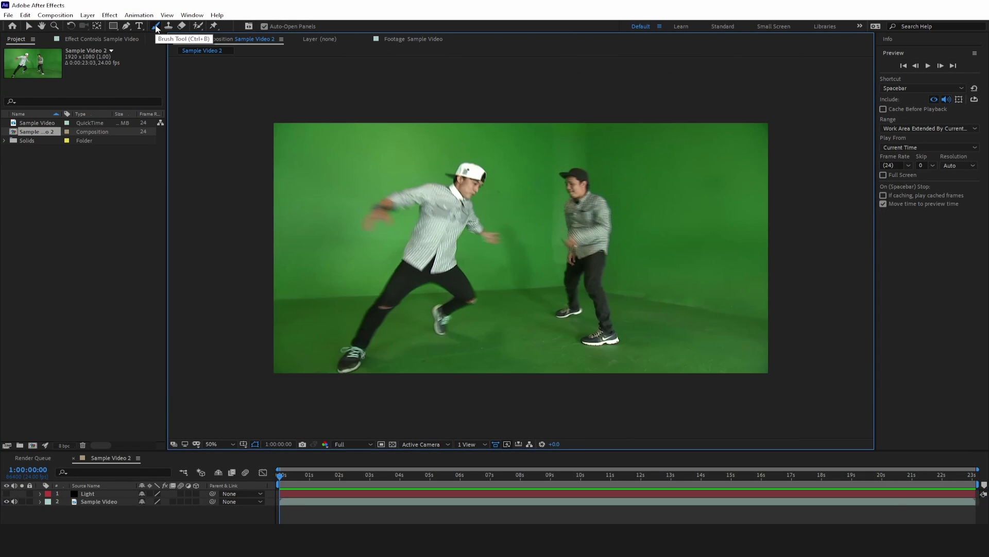
click(156, 27)
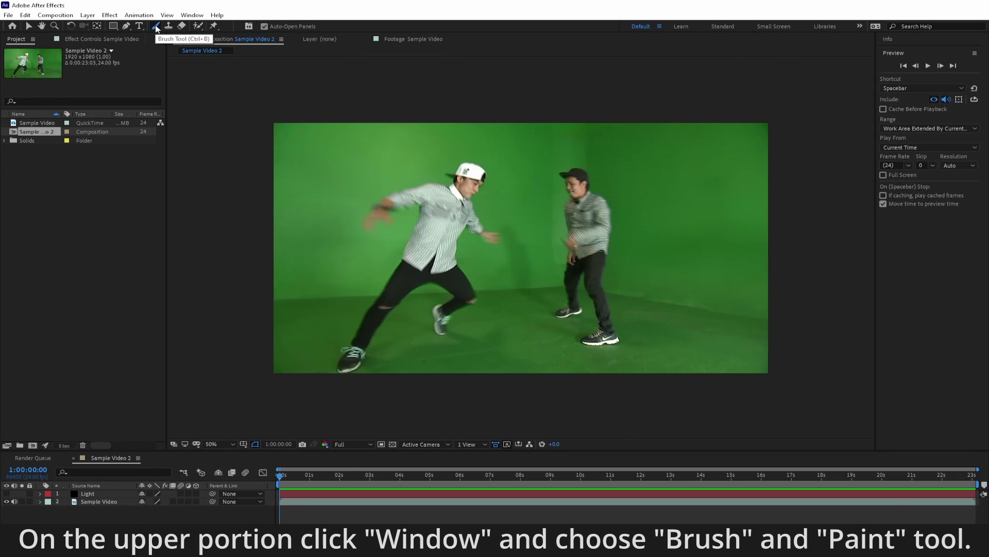
Show the Brushes and Paint panels from the Window menu.
click(191, 17)
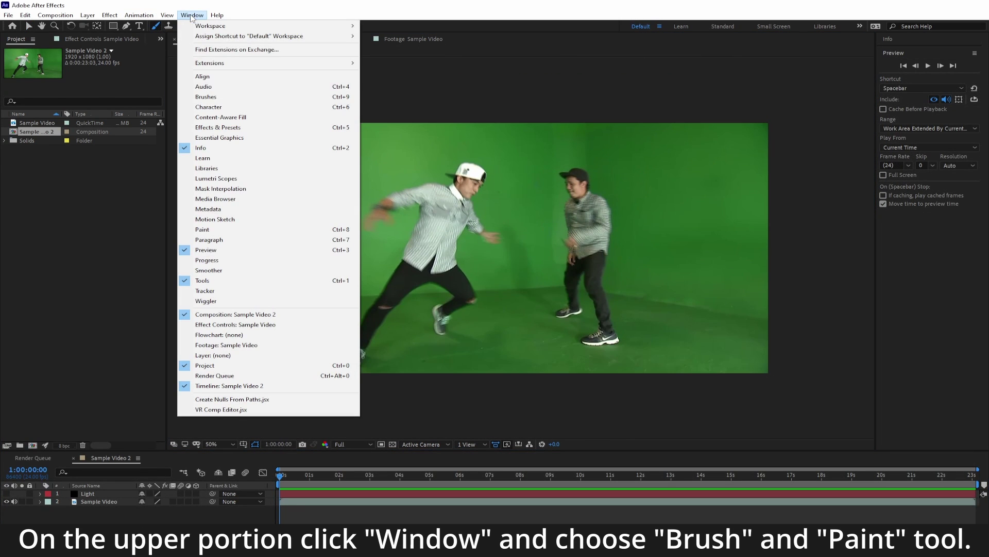
click(216, 104)
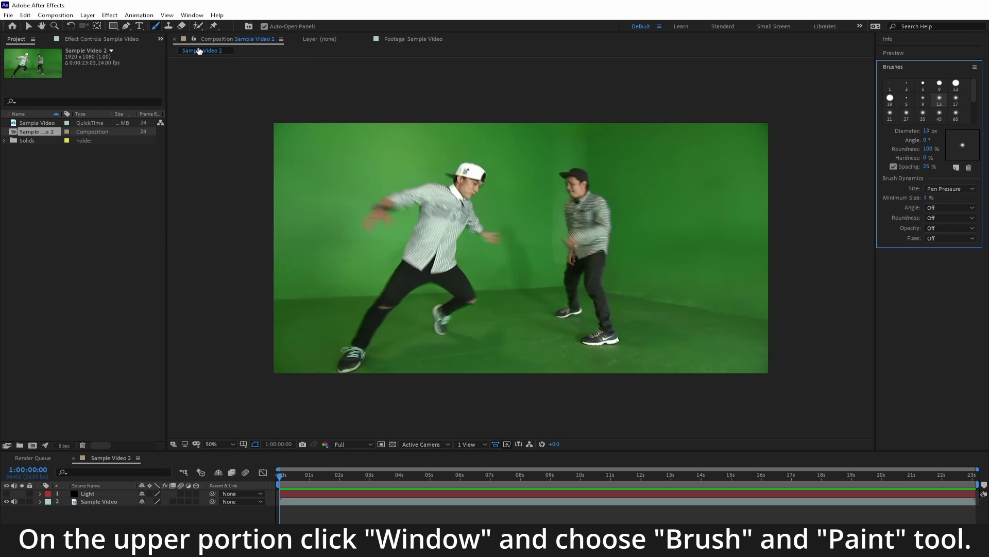
click(192, 16)
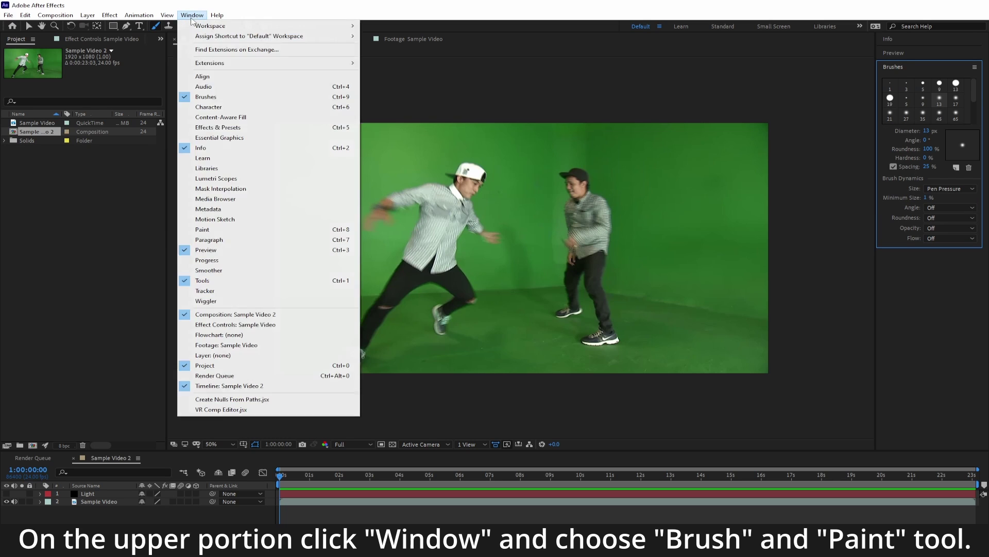
click(225, 230)
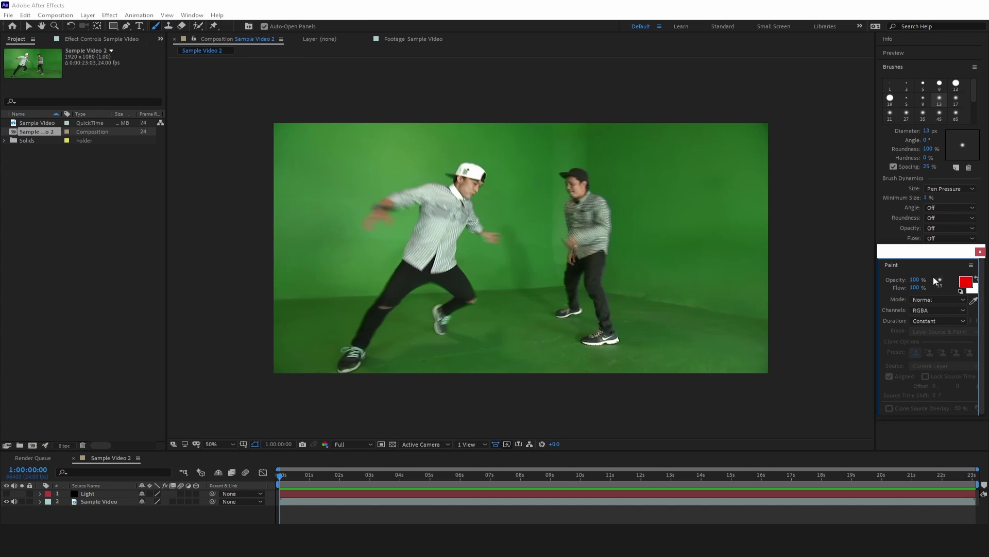
Keep Normal mode and RGBA channels, set paint Duration to Single Frame, and select Sample Video.
click(925, 300)
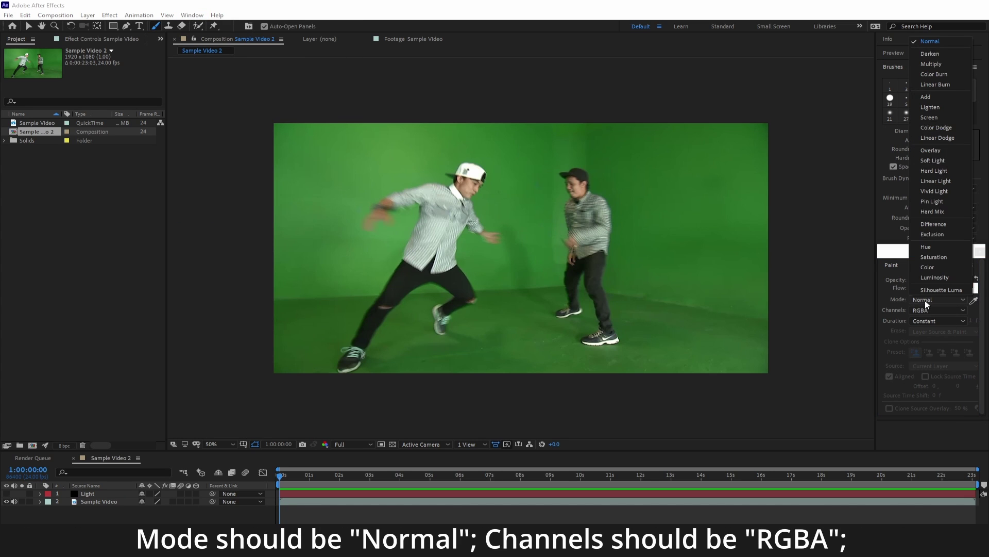
click(941, 41)
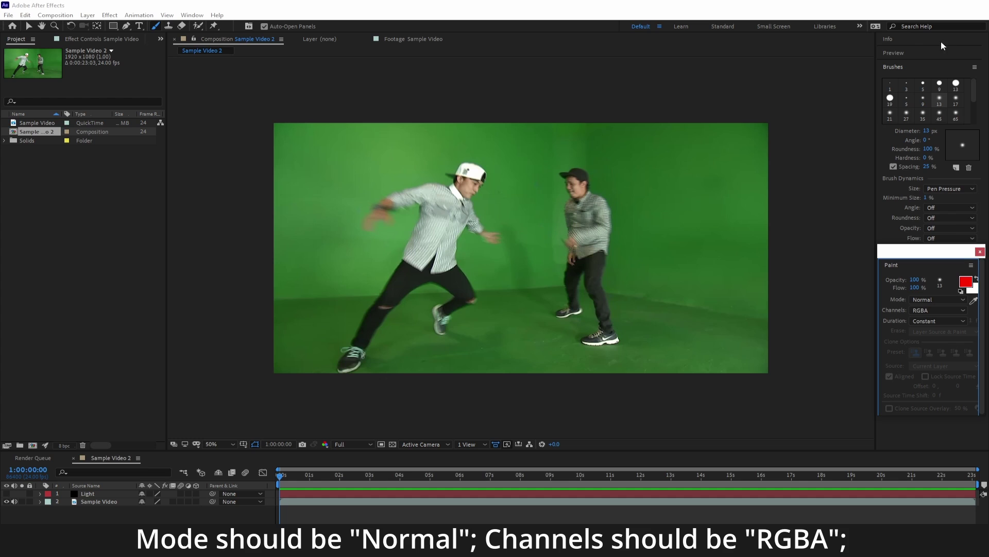
click(936, 307)
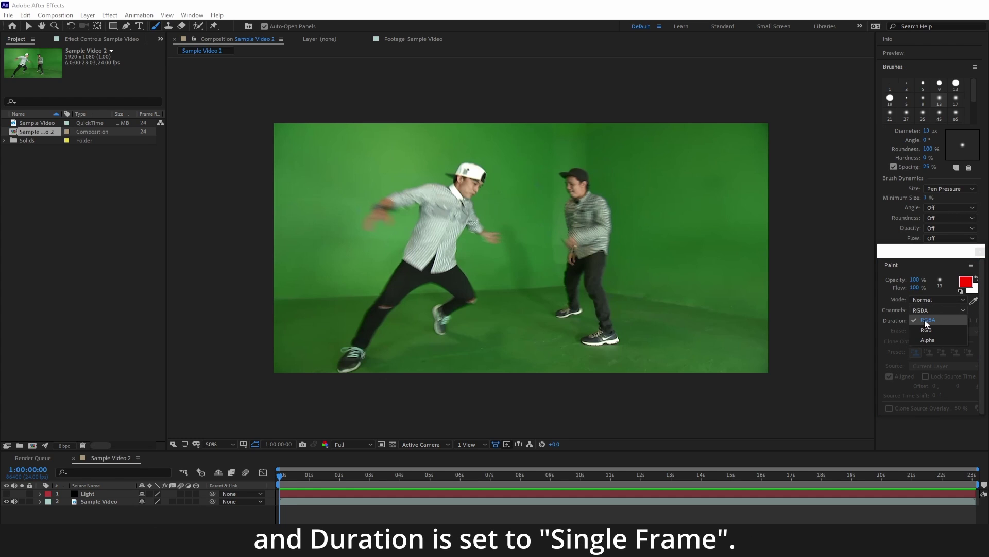
click(925, 320)
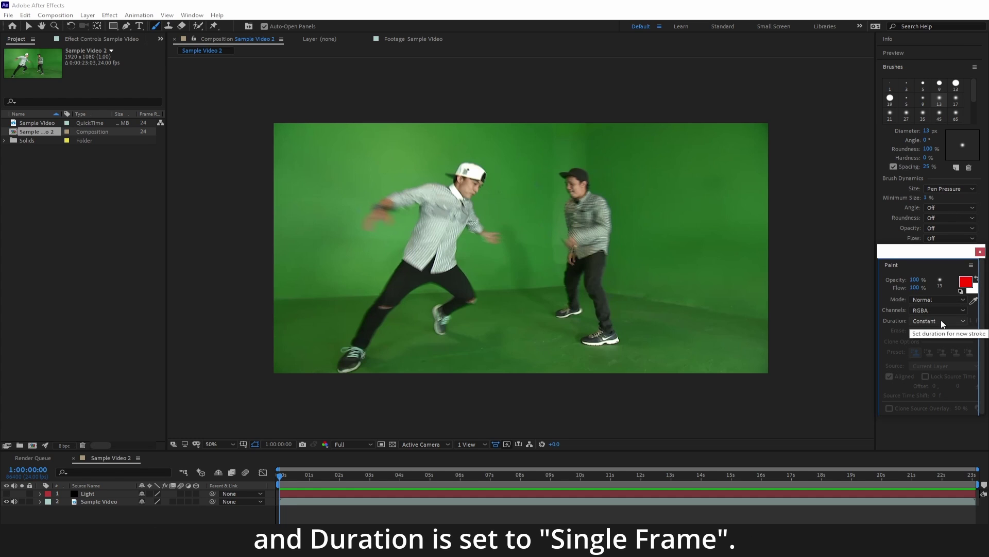
click(940, 320)
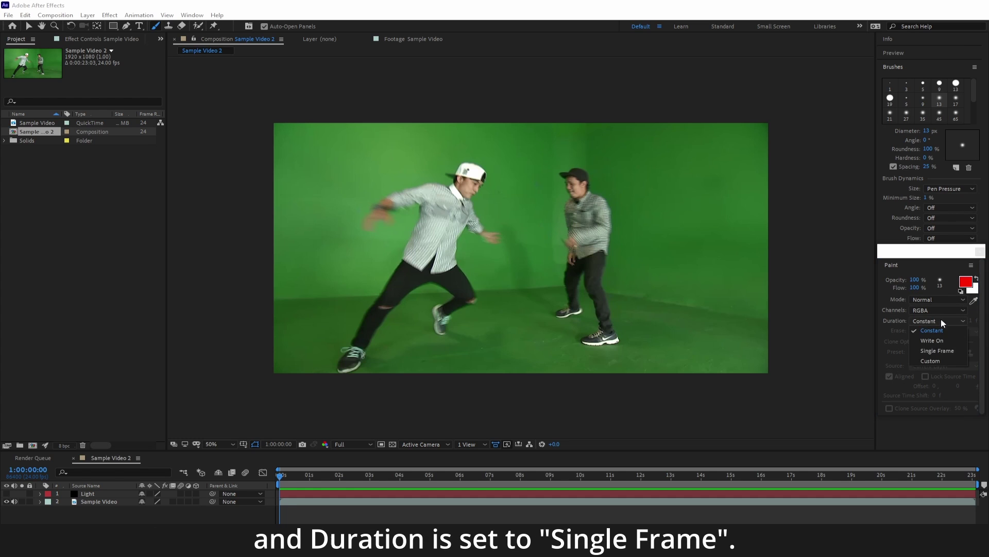
click(926, 349)
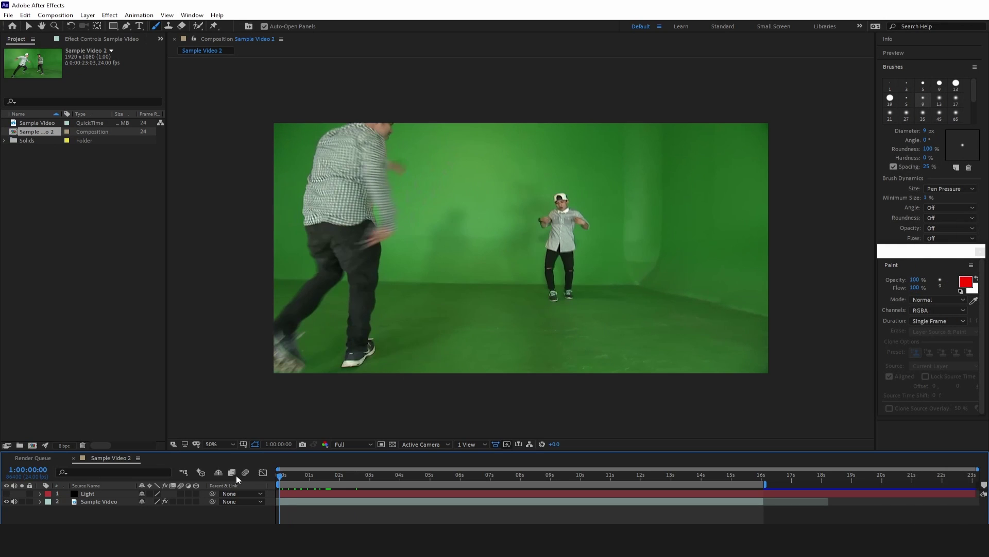
click(93, 500)
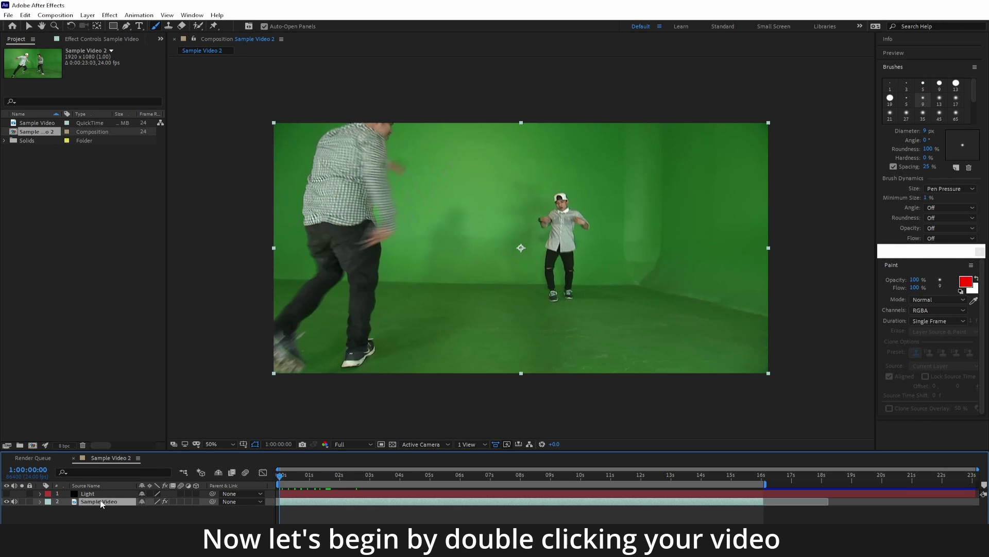
Open Sample Video in its layer view and advance about three seconds.
double_click(101, 501)
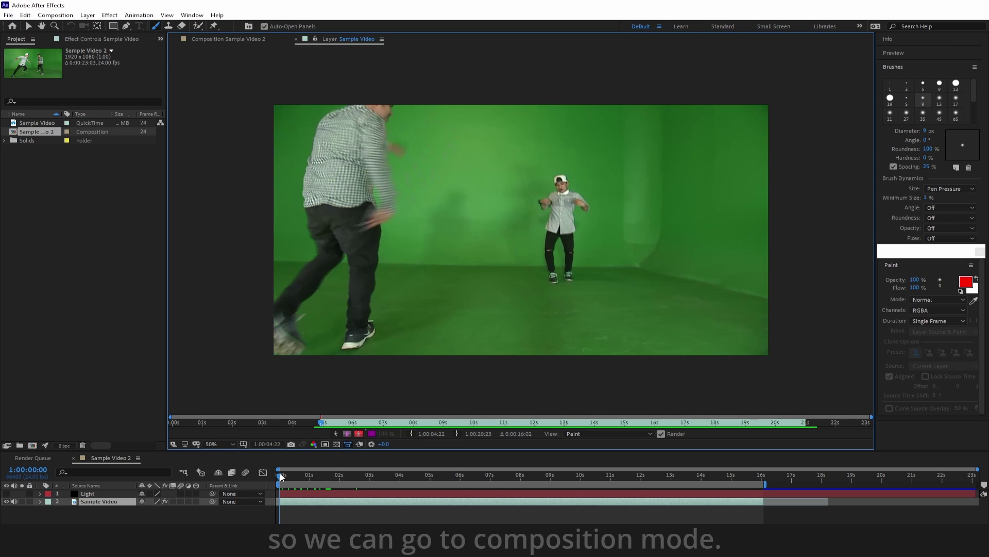
drag(281, 475, 294, 474)
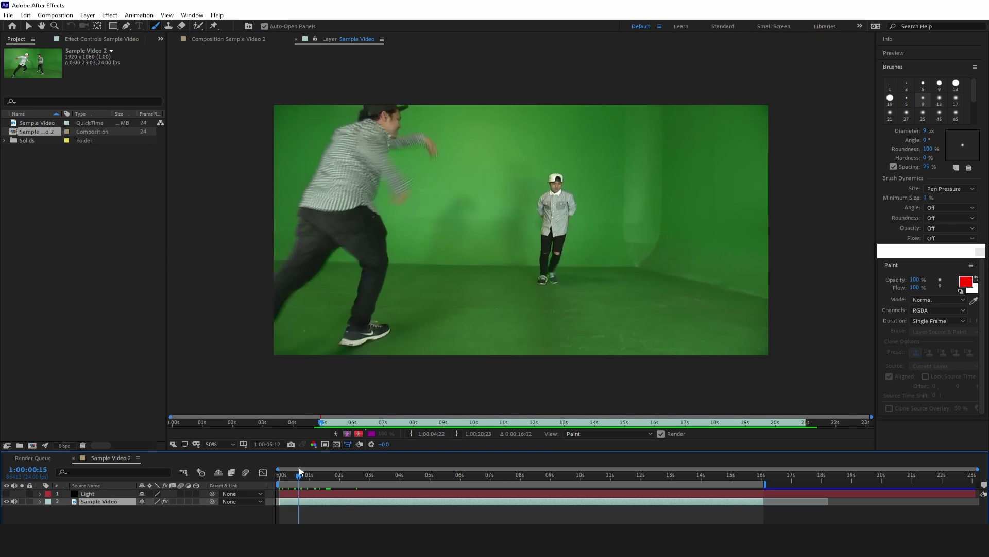
mouse_move(294, 474)
mouse_down()
mouse_move(490, 476)
mouse_move(701, 503)
mouse_up()
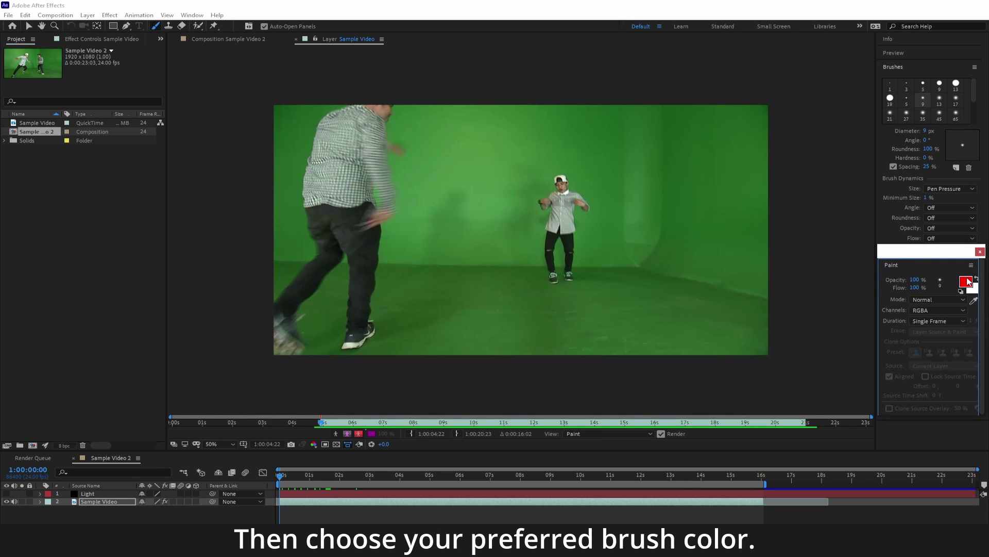
Set the foreground brush colour to white (FFFFFF).
click(967, 283)
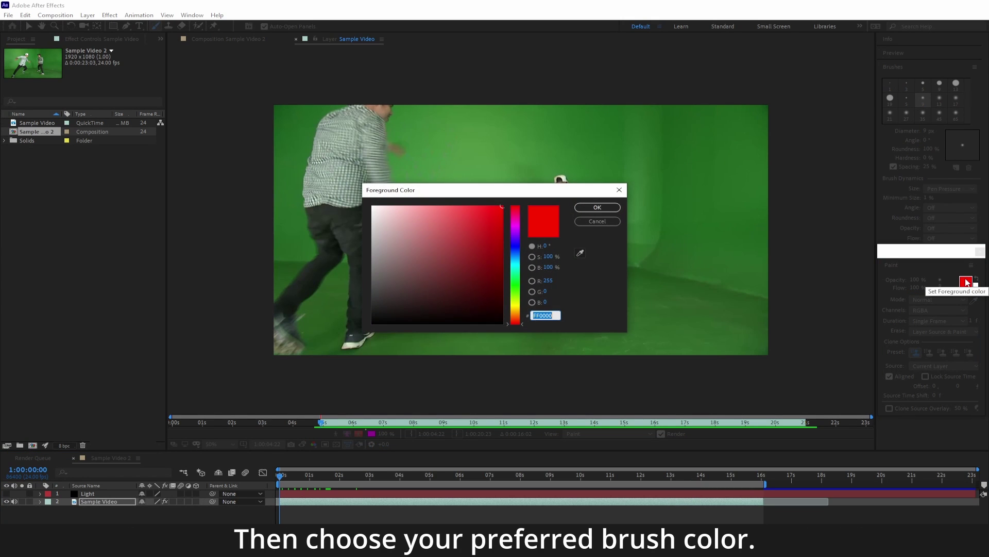
drag(432, 212, 348, 196)
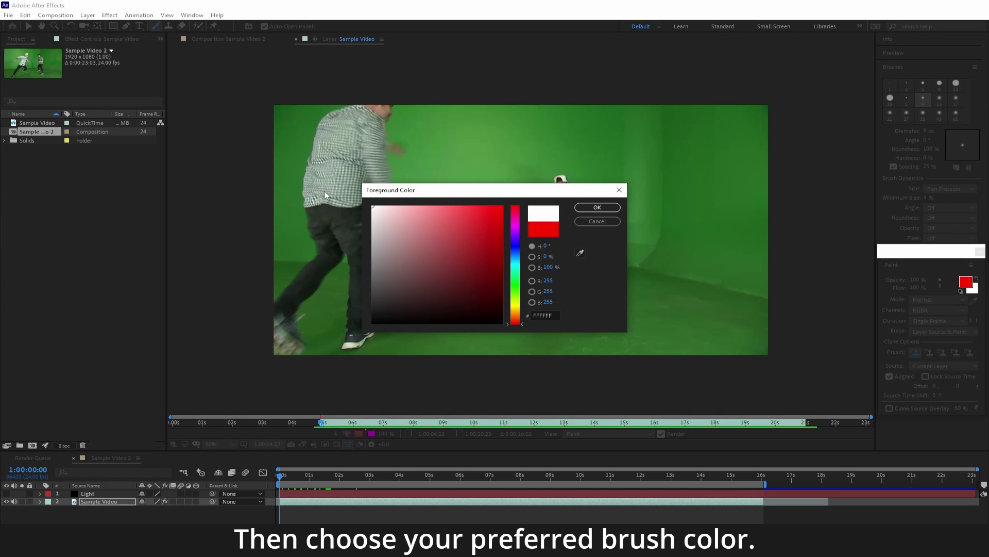
click(597, 208)
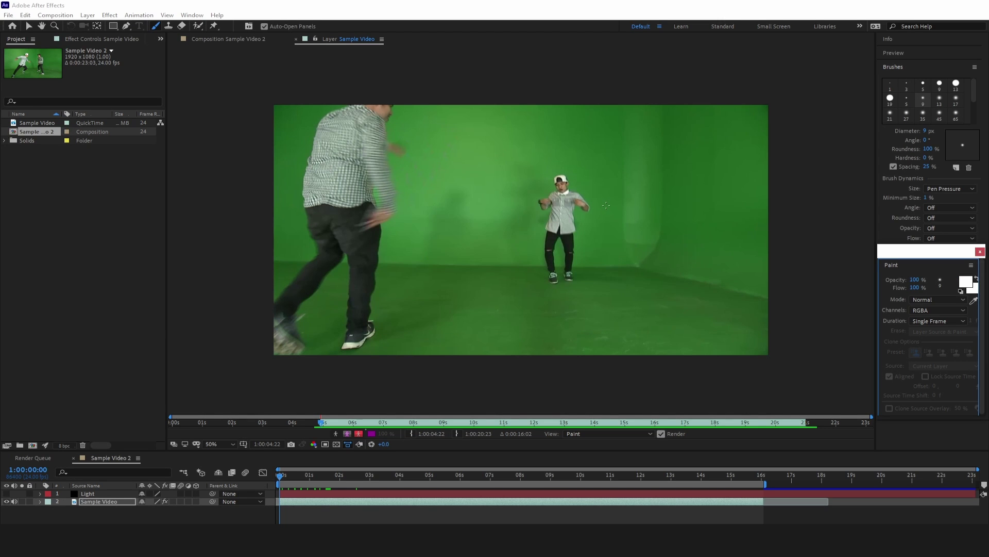
Enlarge the view and paint a white stroke near the boy's shoe, checking adjacent frames.
key(space)
scroll(607, 206, up, 2)
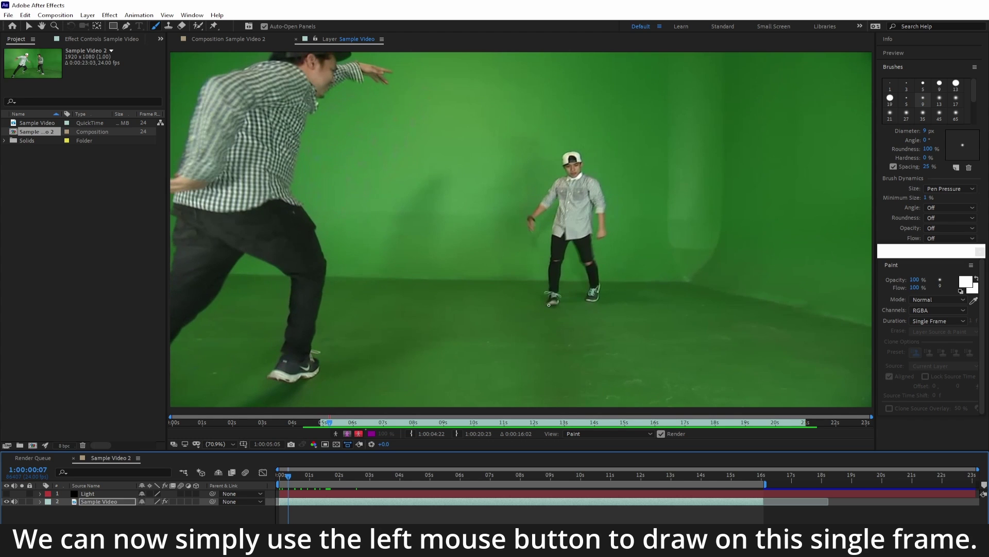
drag(542, 303, 541, 292)
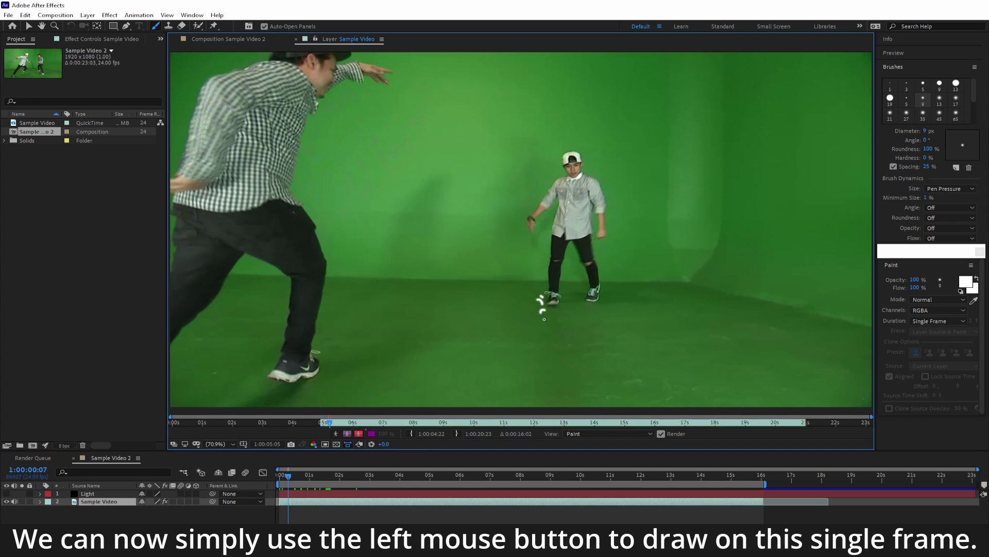
key(Page_Down)
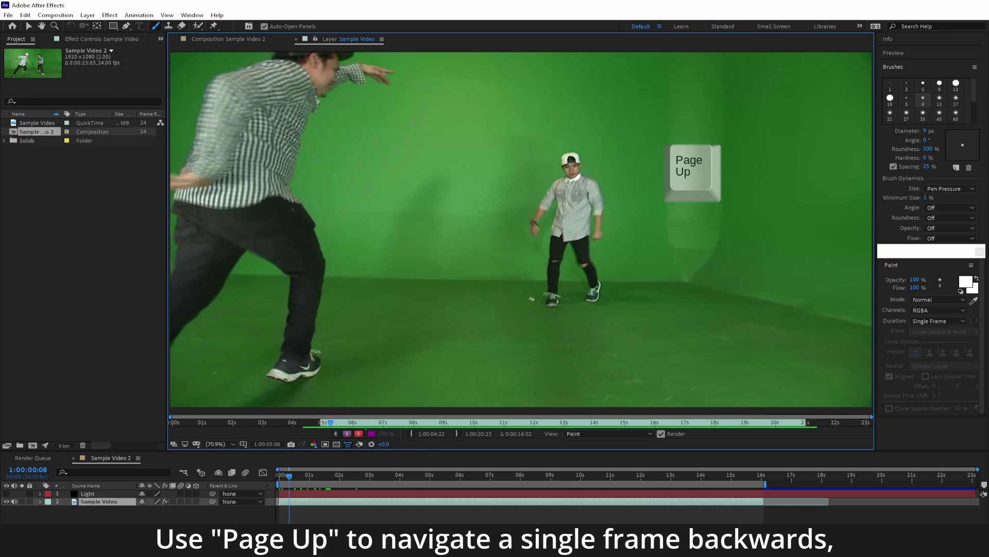
key(Page_Up)
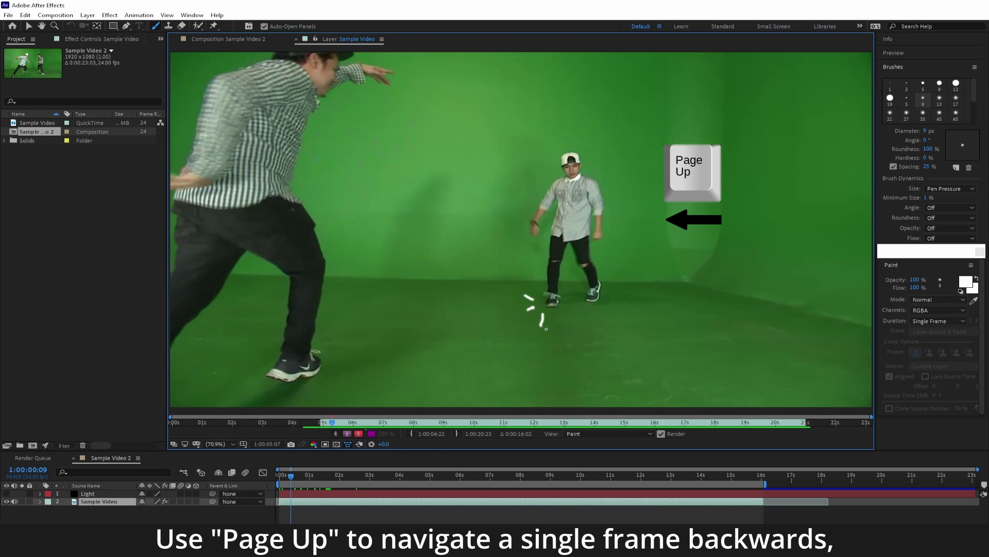
key(Page_Down)
key(Page_Down)
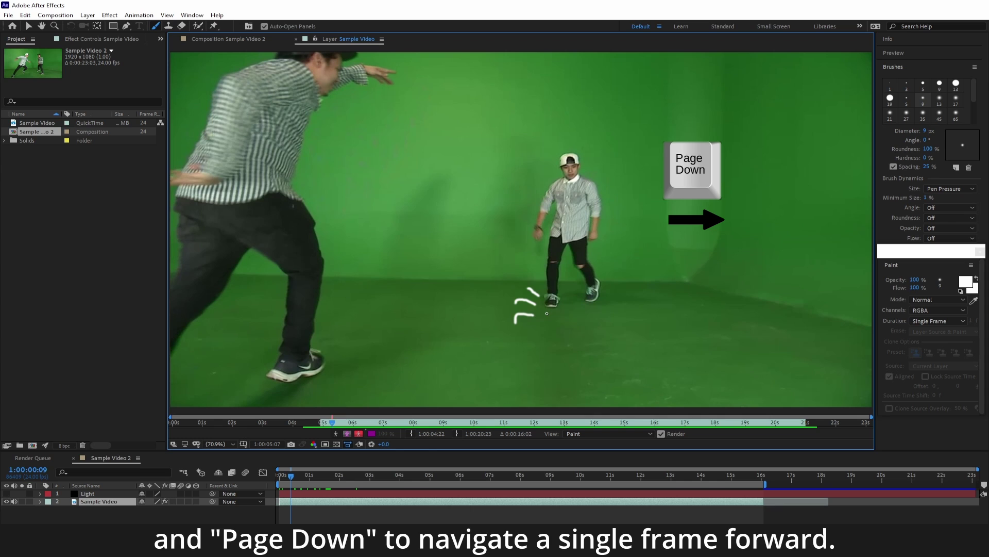
Paint more white strokes around the shoe on the following frames, then return to the start.
drag(545, 310, 545, 324)
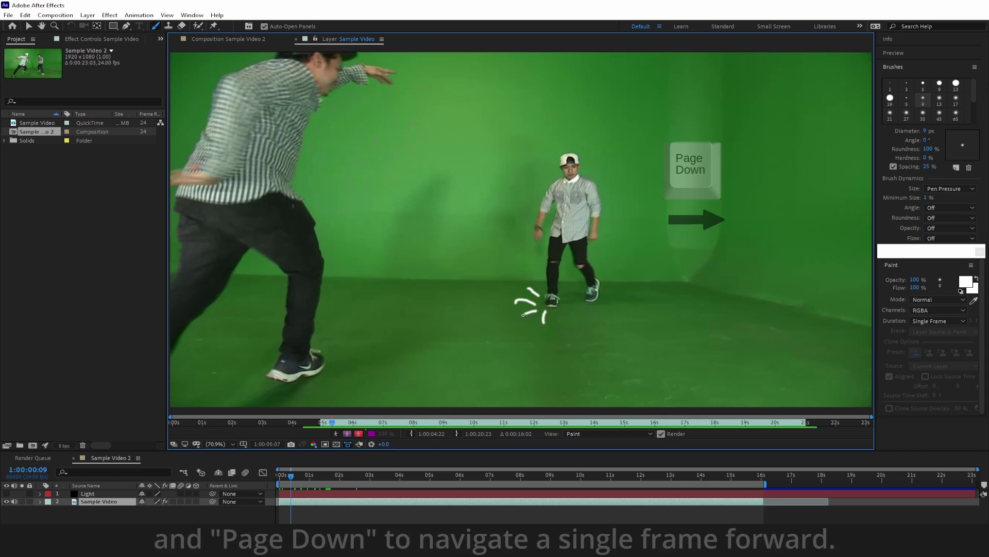
key(Page_Down)
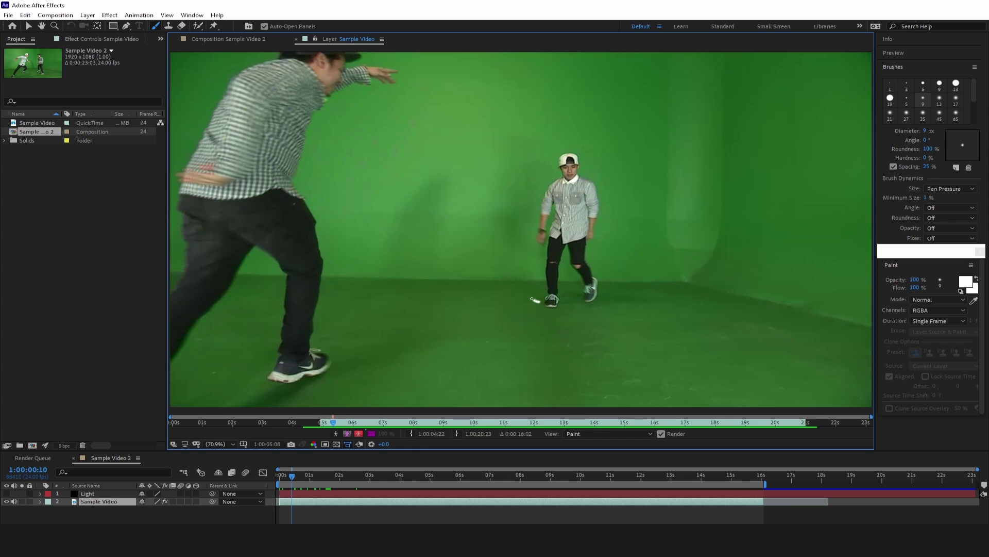
mouse_move(528, 299)
mouse_down()
mouse_move(532, 317)
mouse_move(551, 324)
mouse_move(565, 315)
mouse_move(567, 325)
mouse_up()
key(Page_Down)
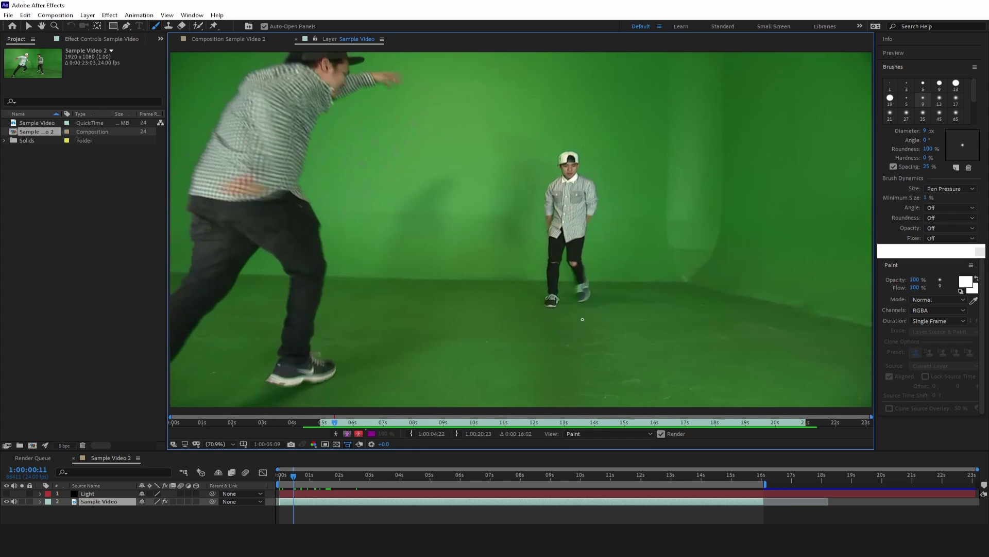
key(Page_Down)
drag(640, 297, 653, 303)
mouse_move(644, 314)
mouse_down()
mouse_move(651, 319)
mouse_move(625, 325)
mouse_move(665, 320)
mouse_move(651, 335)
mouse_move(621, 330)
mouse_move(645, 332)
mouse_up()
key(Page_Down)
key(Page_Down)
key(Page_Down)
key(Page_Down)
key(Page_Down)
drag(312, 475, 283, 475)
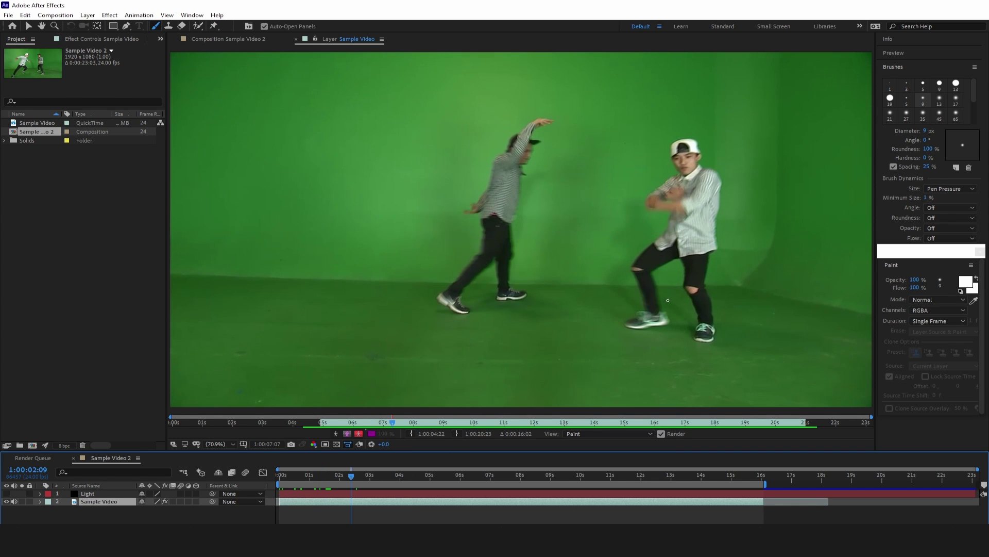
Switch the foreground brush colour from white to light blue (8AA6FF).
click(966, 281)
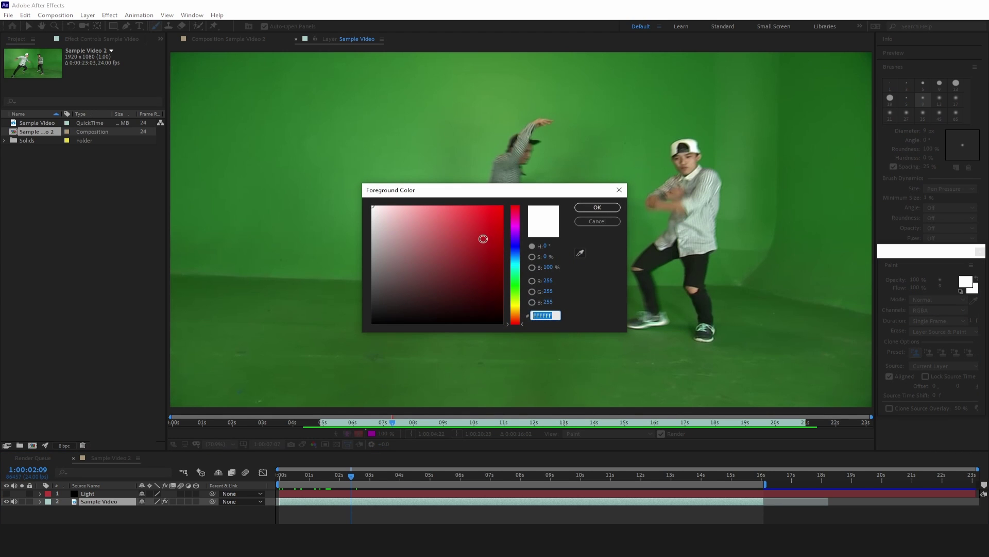
drag(520, 258, 517, 250)
mouse_move(440, 226)
mouse_down()
mouse_move(431, 192)
mouse_move(478, 201)
mouse_move(460, 199)
mouse_up()
click(597, 207)
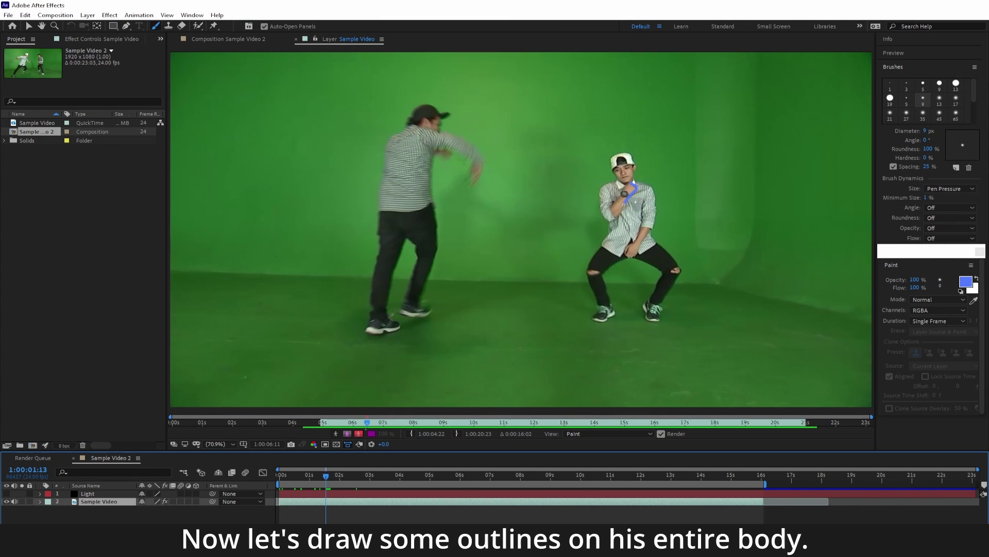
Paint blue strokes along the right dancer's chest and shoulder, then preview the footage.
drag(624, 205, 617, 218)
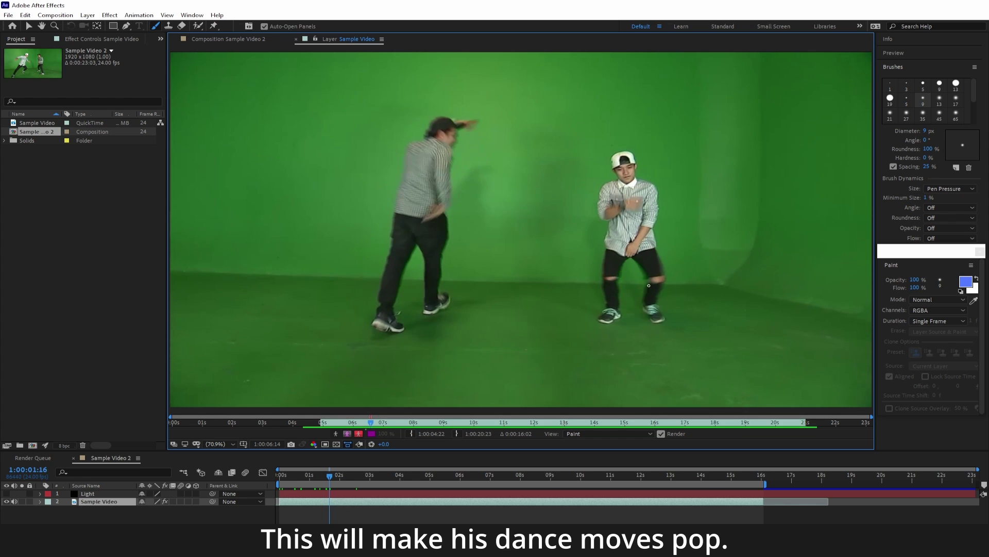
drag(647, 164, 673, 224)
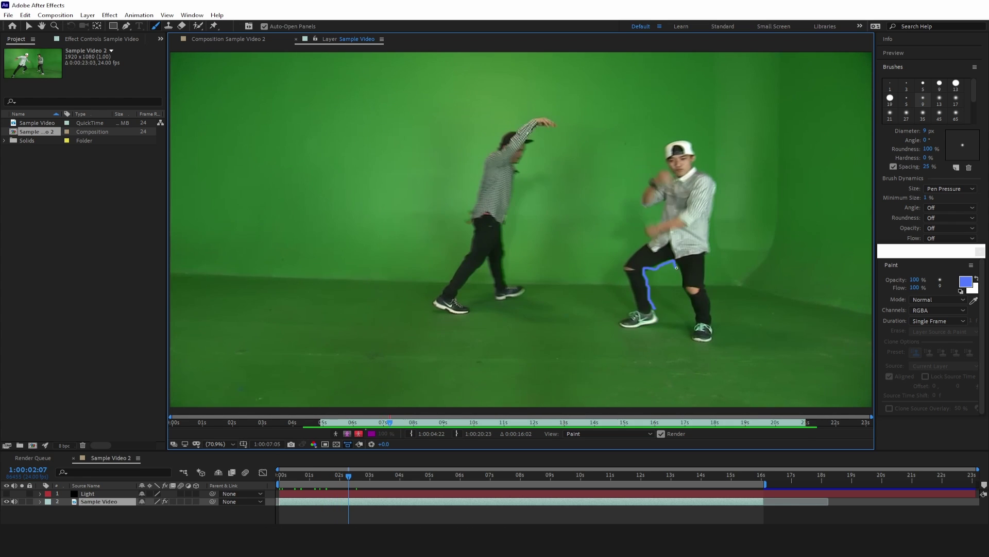
key(Home)
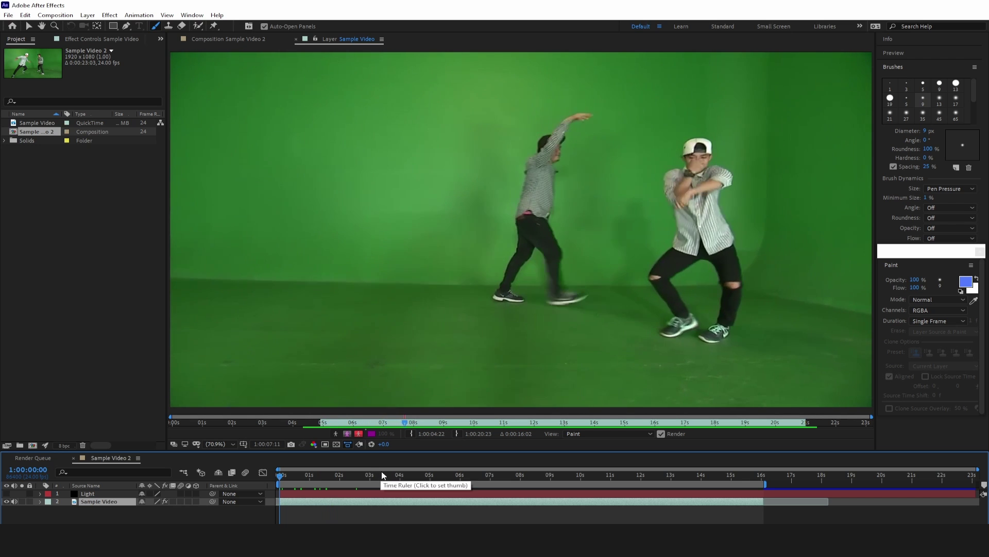
key(space)
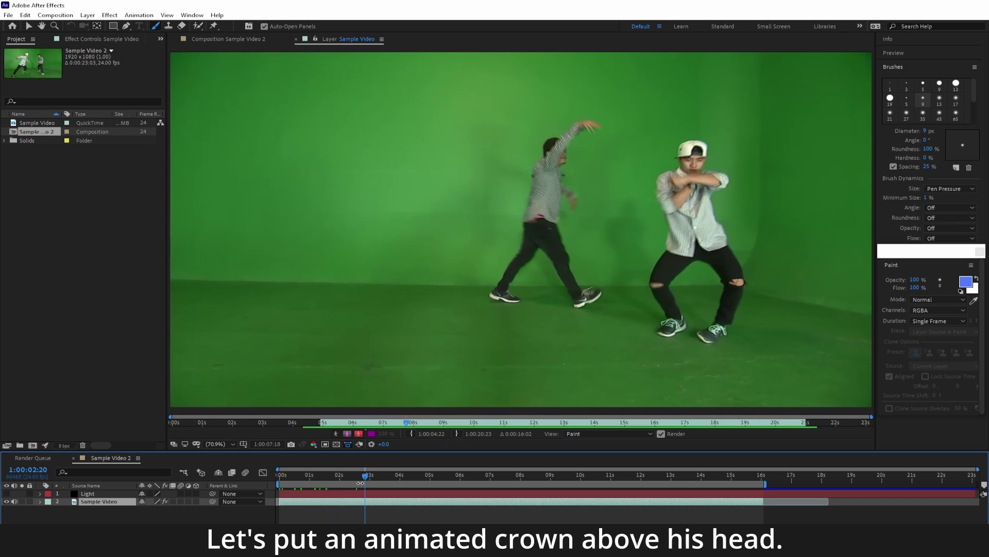
Move ahead and draw a blue crown above the right dancer's cap on the first frames.
drag(361, 483, 385, 484)
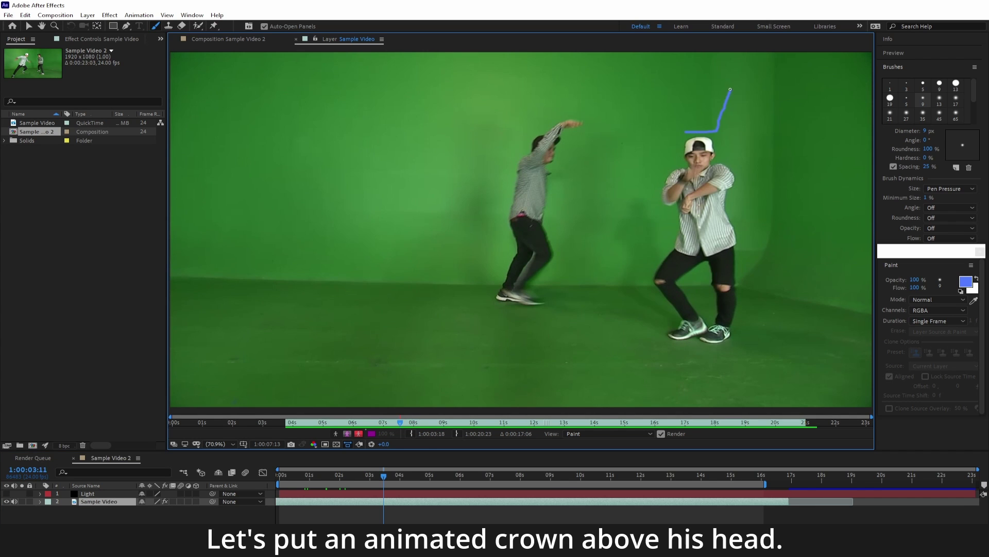
drag(709, 104, 689, 83)
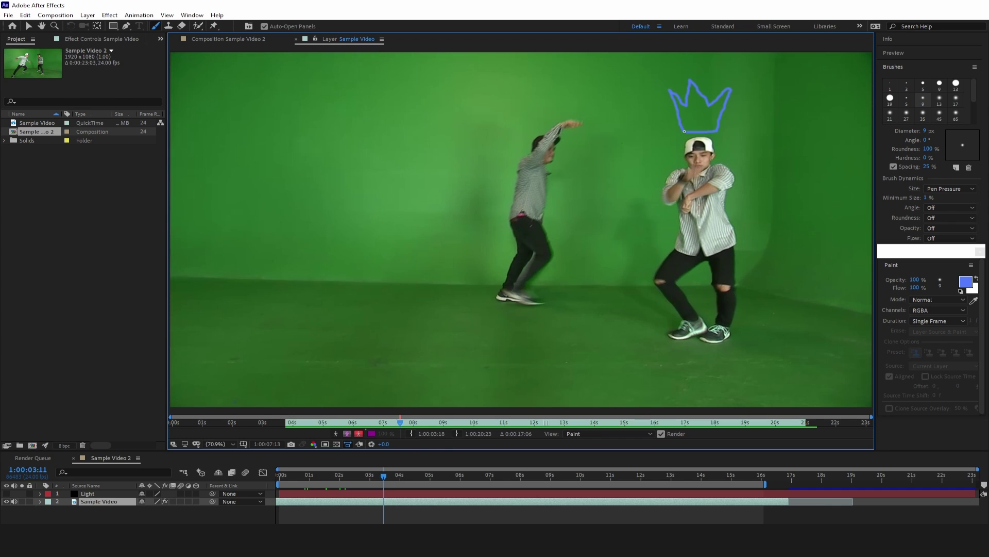
key(space)
key(space)
mouse_move(650, 141)
mouse_down()
mouse_move(674, 139)
mouse_move(650, 139)
mouse_up()
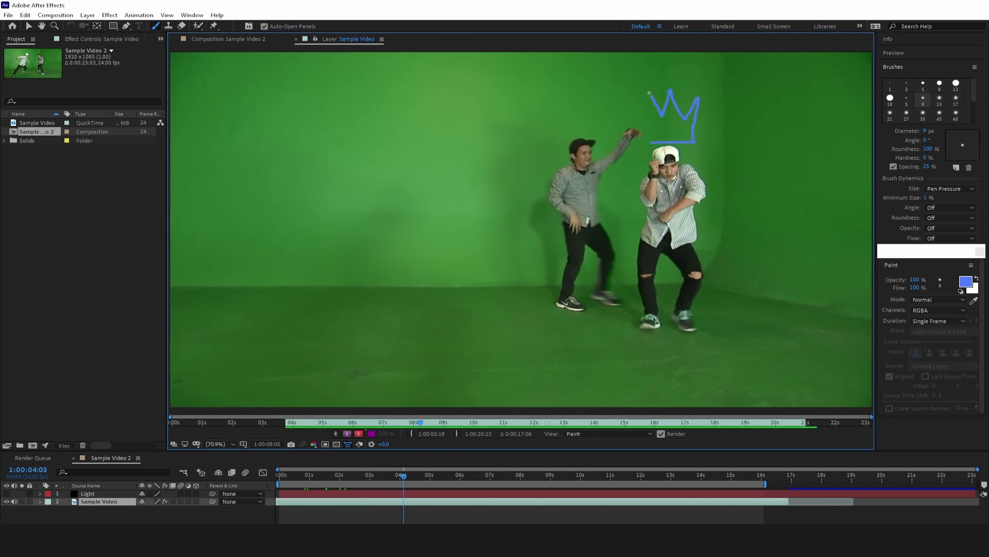
key(Page_Down)
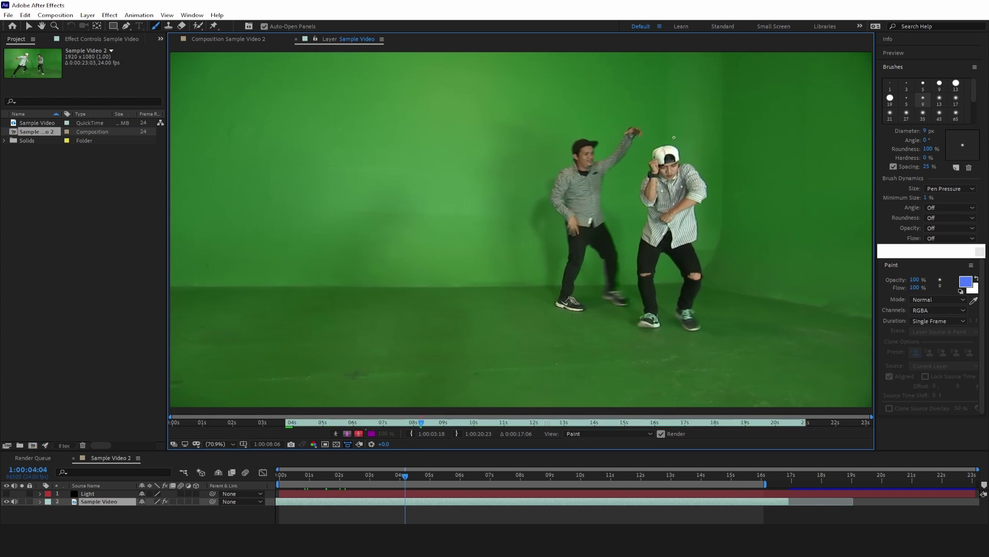
Redraw the crown on each following frame, then jump back and preview the doodles.
key(Page_Down)
drag(667, 99, 698, 101)
key(Page_Down)
drag(647, 144, 688, 143)
key(Page_Down)
drag(695, 105, 644, 100)
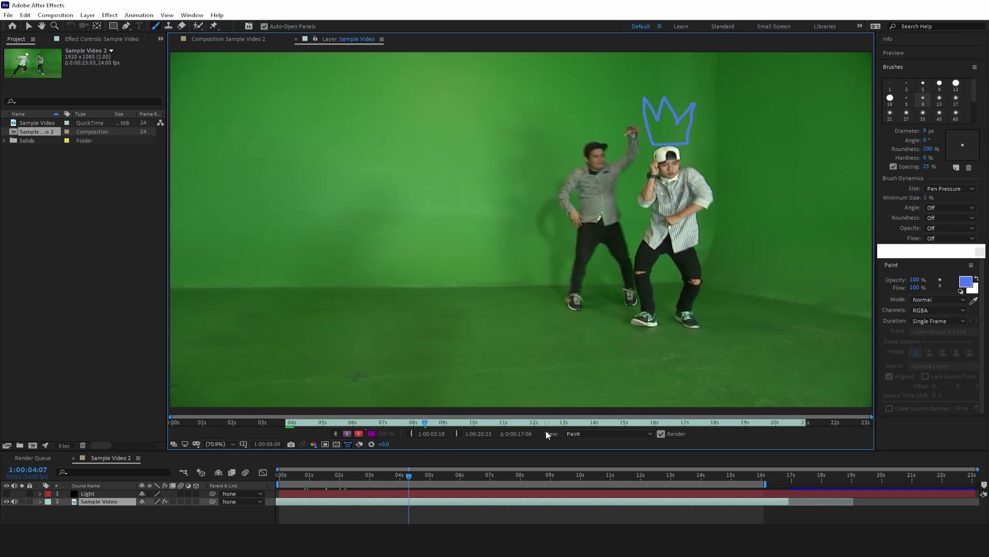
click(351, 475)
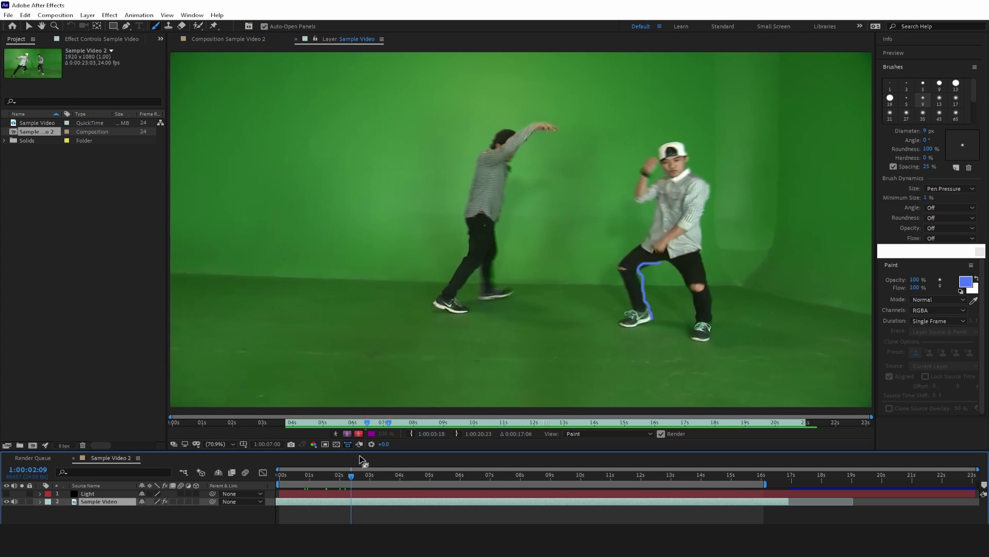
key(space)
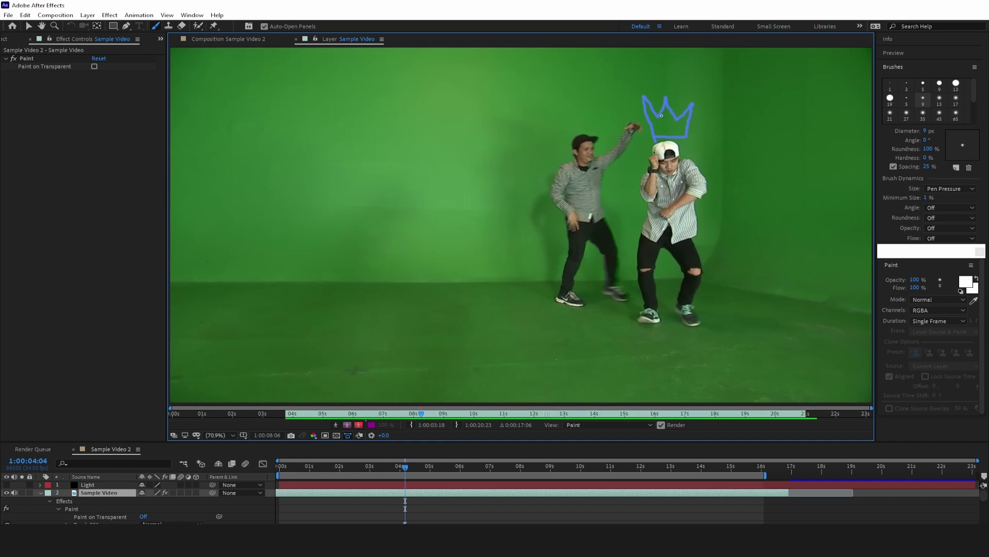
scroll(673, 161, up, 3)
Step forward two frames with Page Down.
key(Page_Down)
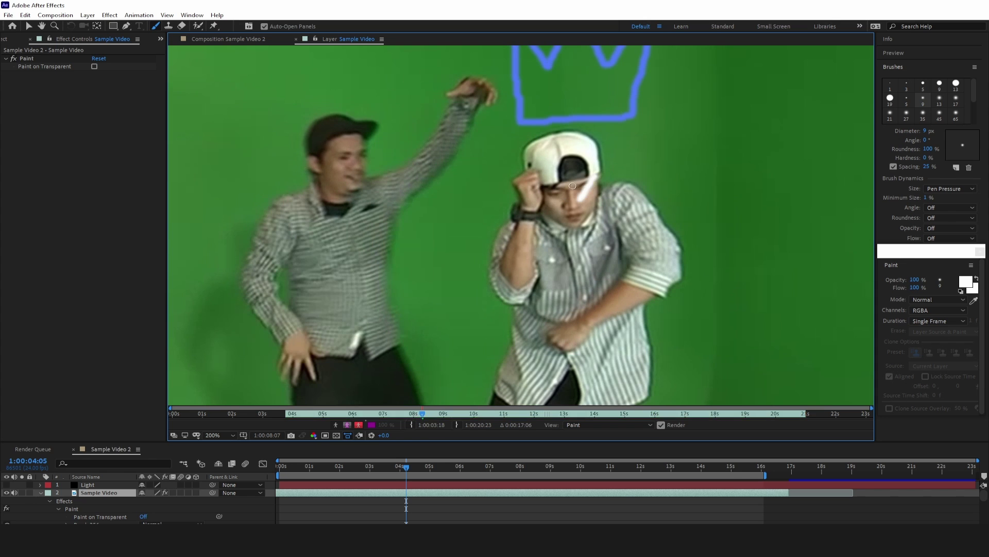
key(Page_Down)
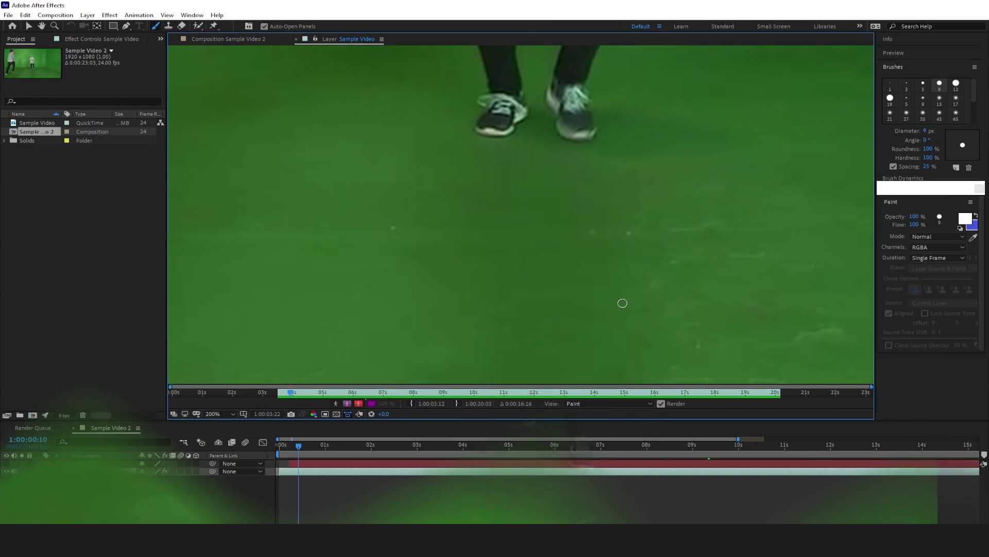
Paint a curved white stroke on the floor in front of the dancer's feet.
drag(622, 302, 629, 262)
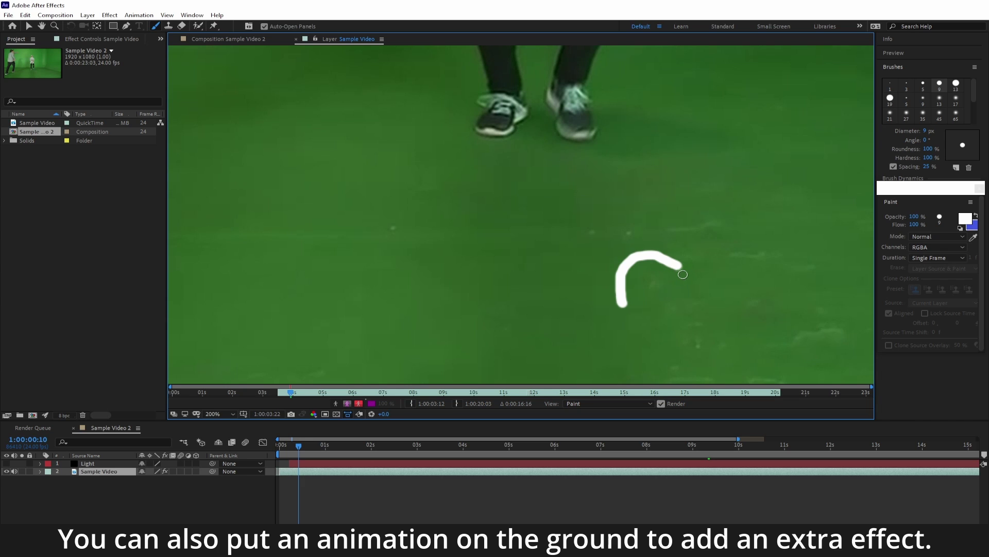
drag(686, 271, 633, 298)
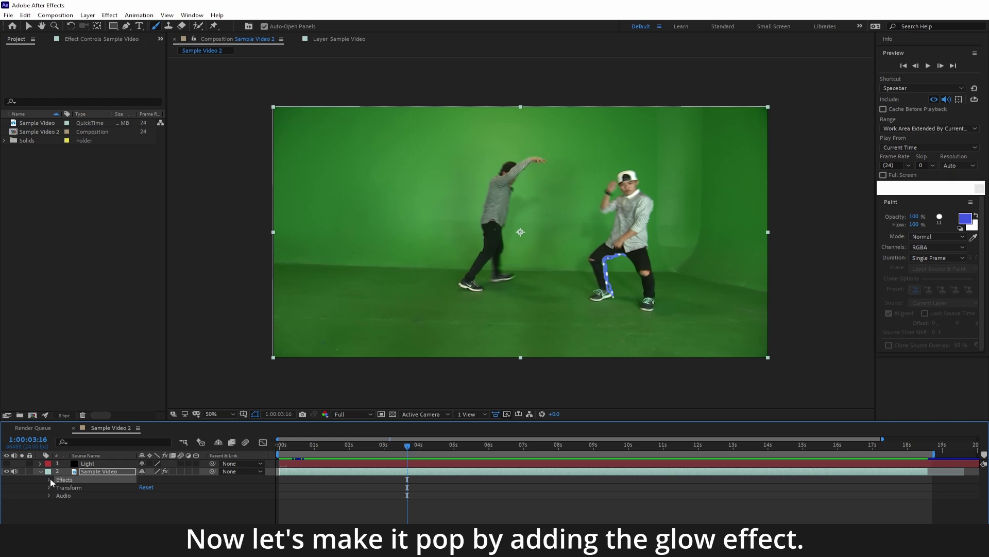
Cut the Paint effect from Sample Video and paste it onto the now-visible Light solid.
click(49, 480)
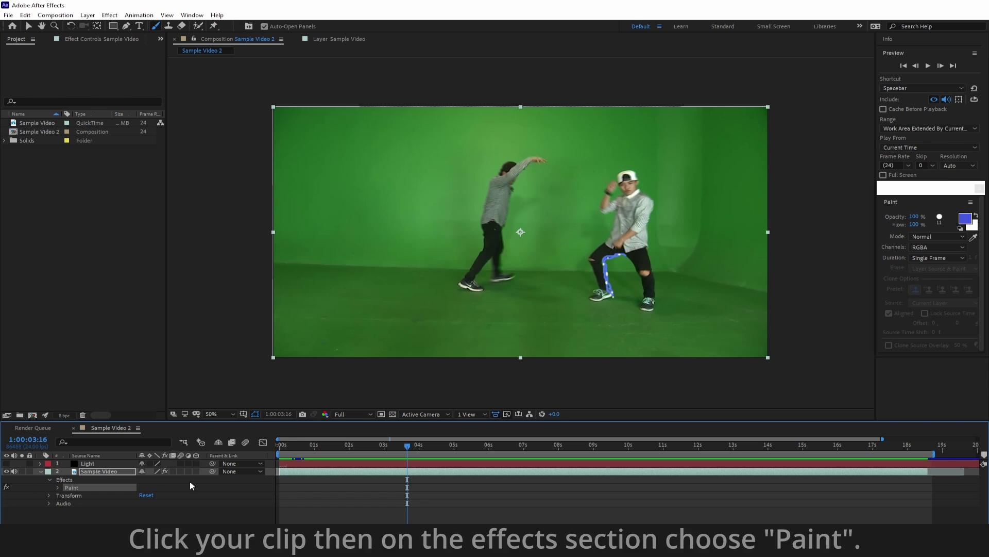
key(ctrl+x)
click(6, 463)
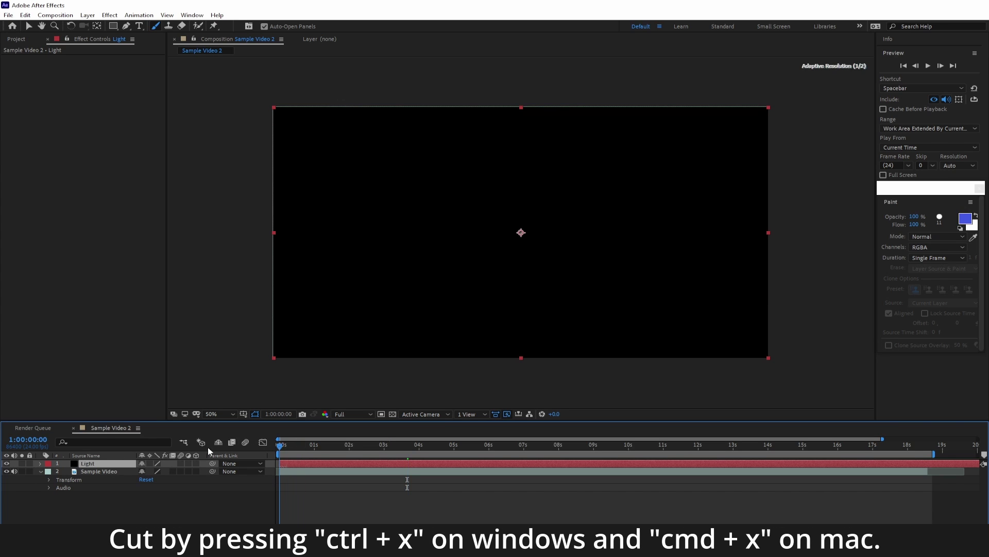
click(39, 464)
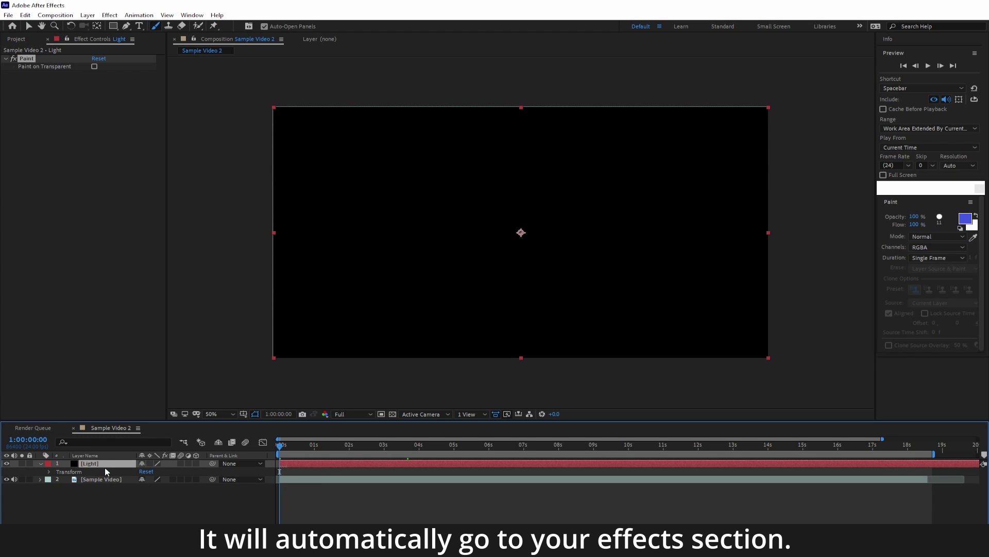
key(ctrl+v)
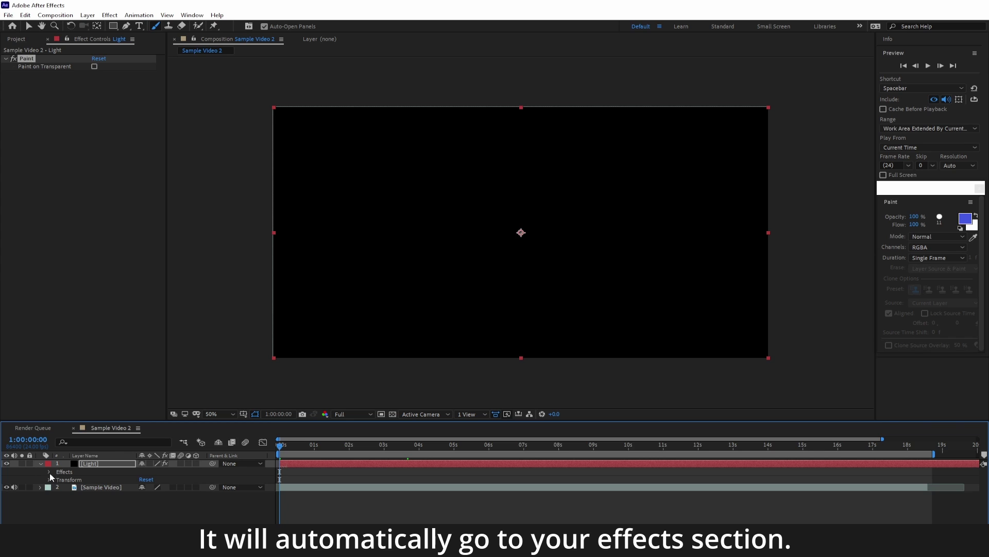
click(50, 472)
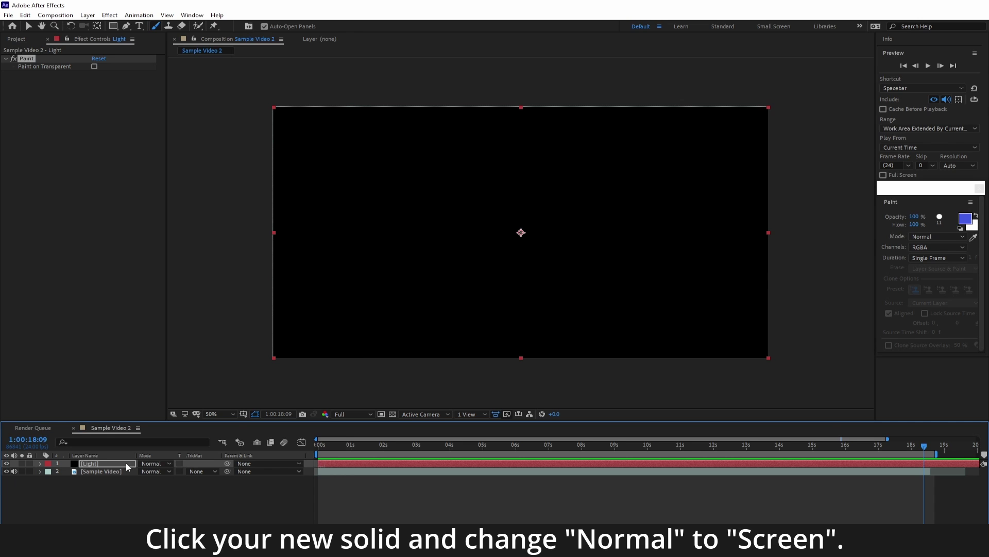
Set the Light solid's blending mode to Screen and select the layer.
click(152, 463)
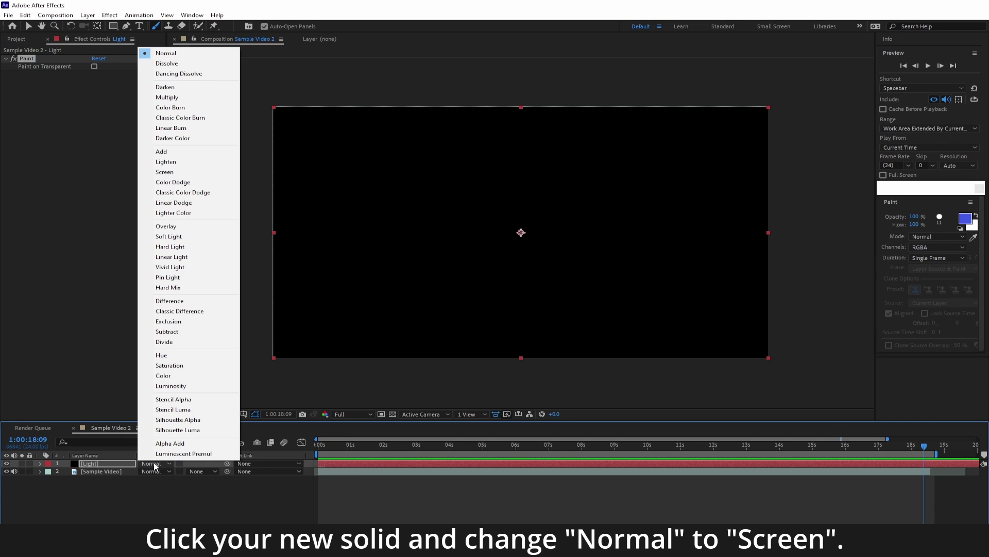
click(166, 172)
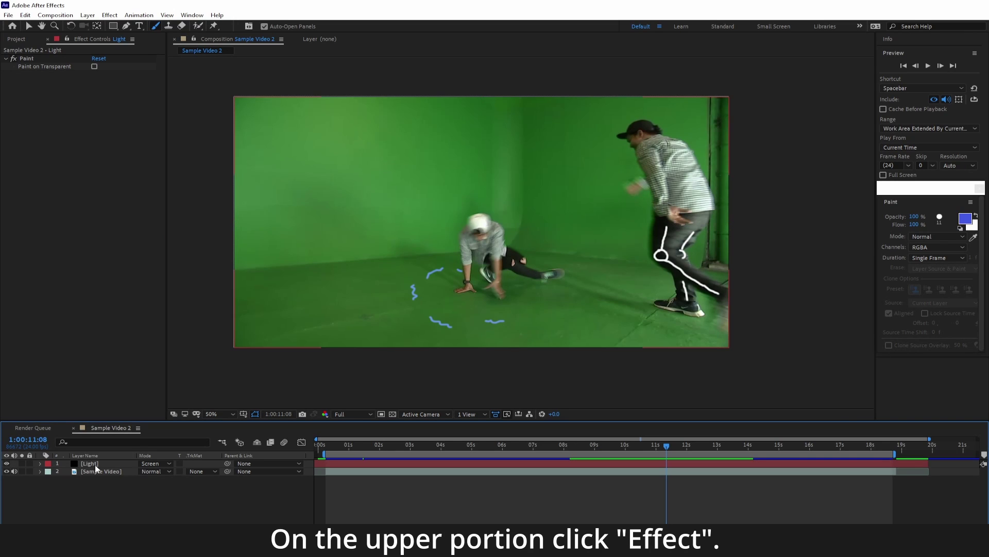
click(98, 463)
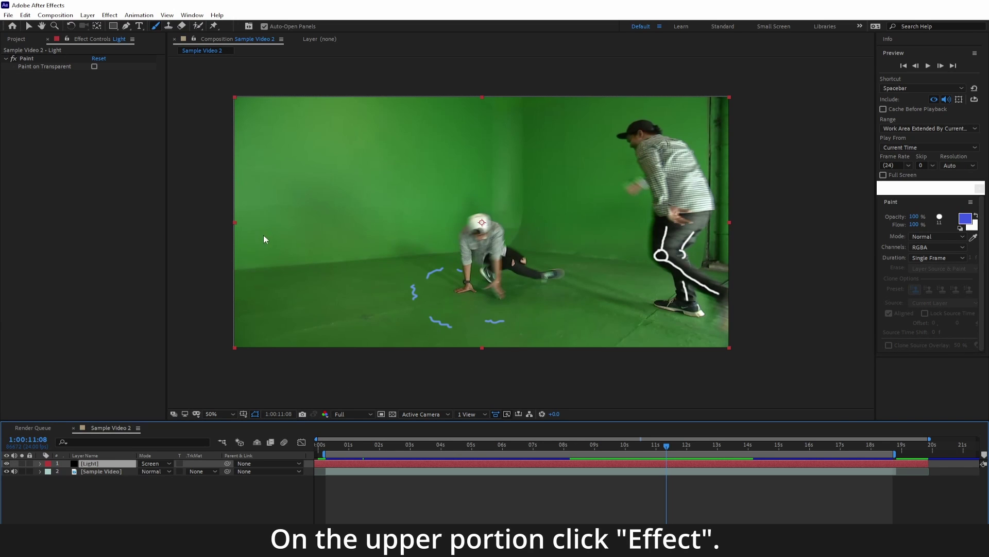
click(109, 15)
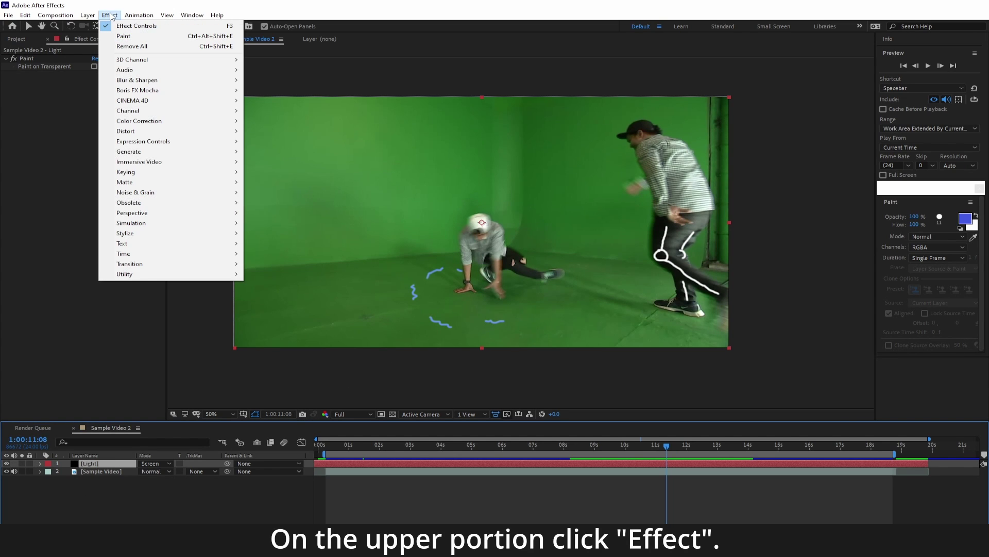
mouse_move(125, 232)
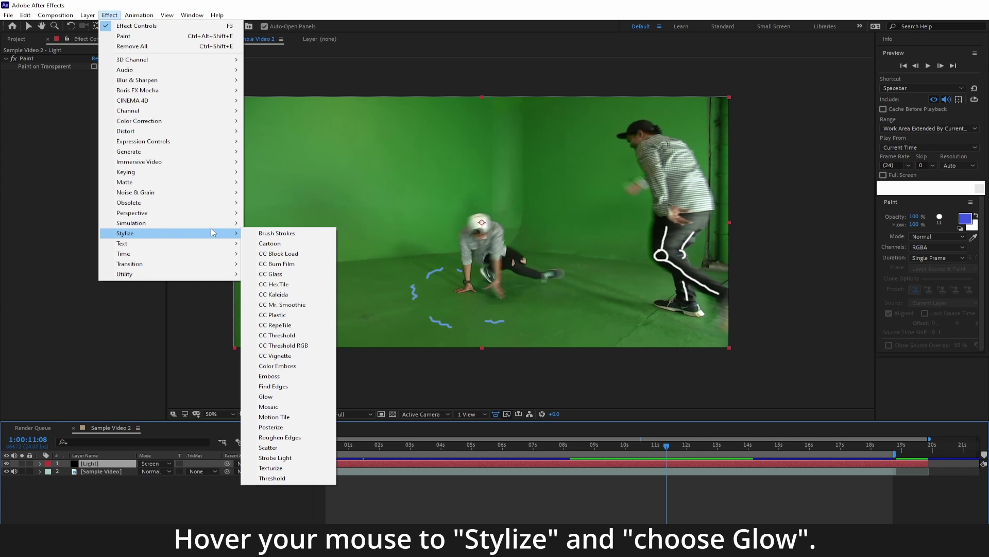
Apply Glow to the Light solid, with radius 66, intensity 1.8 and an adjusted threshold.
click(284, 398)
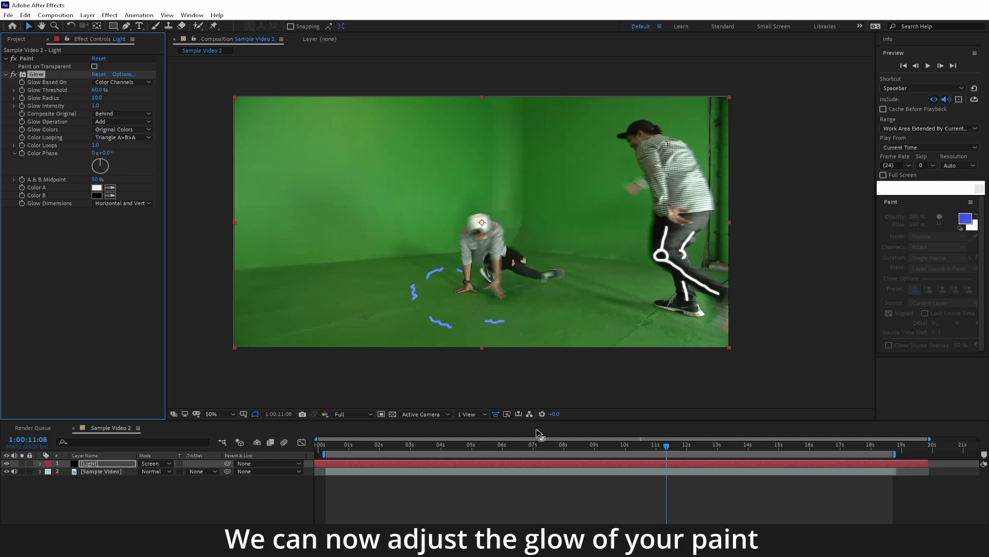
drag(557, 444, 585, 453)
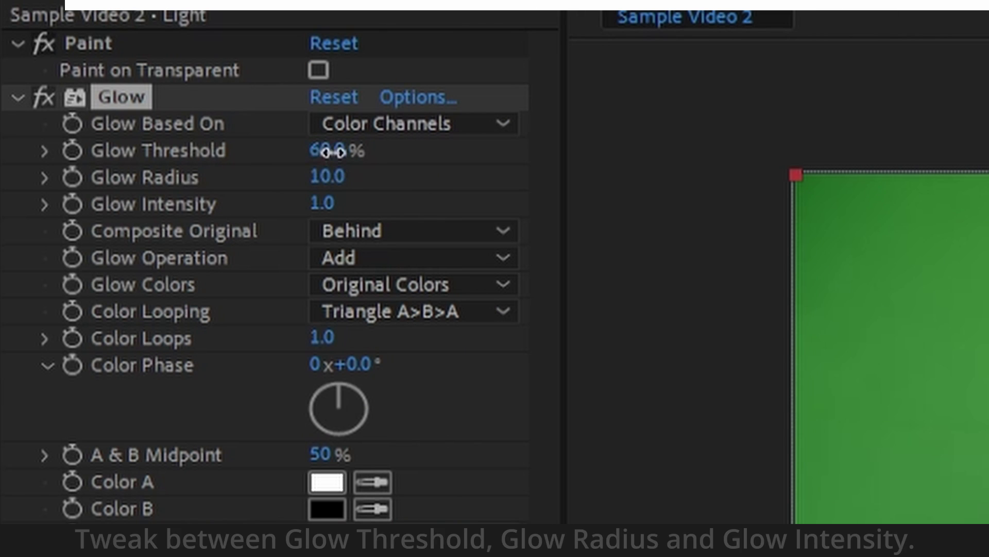
drag(325, 158, 385, 151)
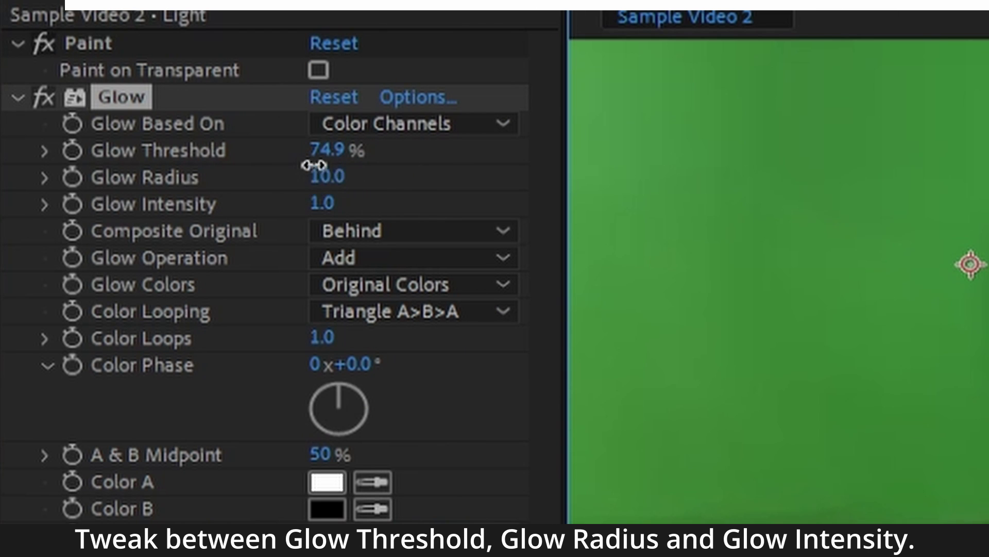
drag(313, 165, 392, 158)
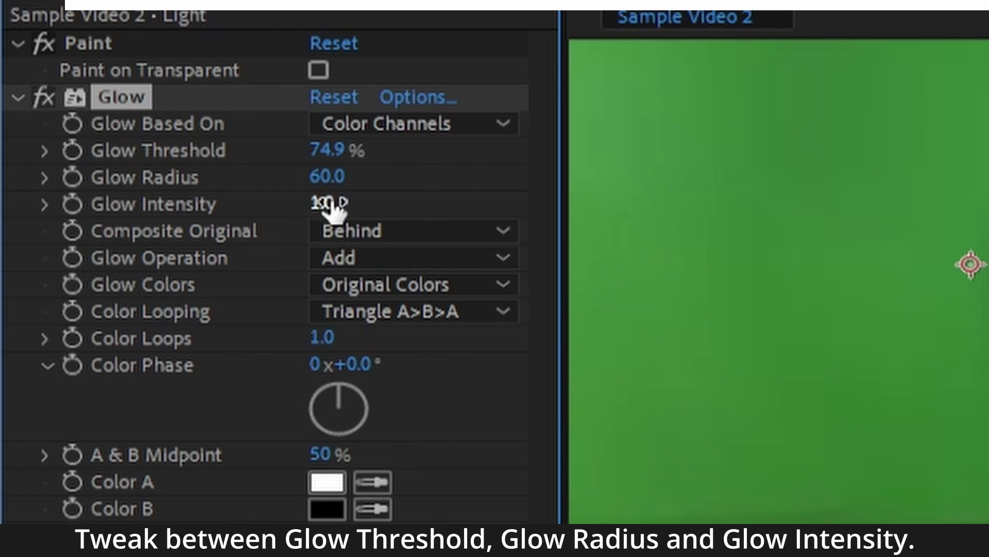
drag(325, 203, 415, 199)
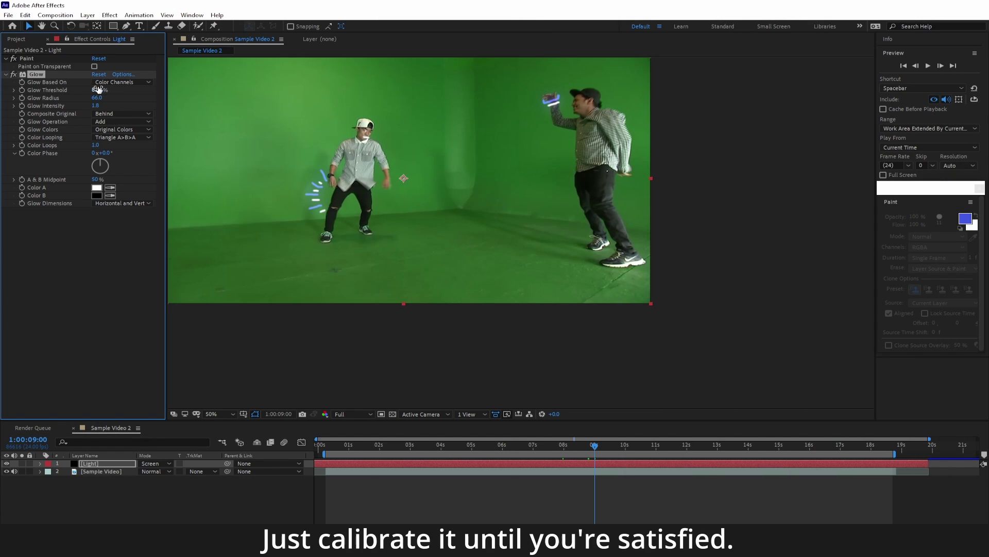
drag(99, 90, 3, 93)
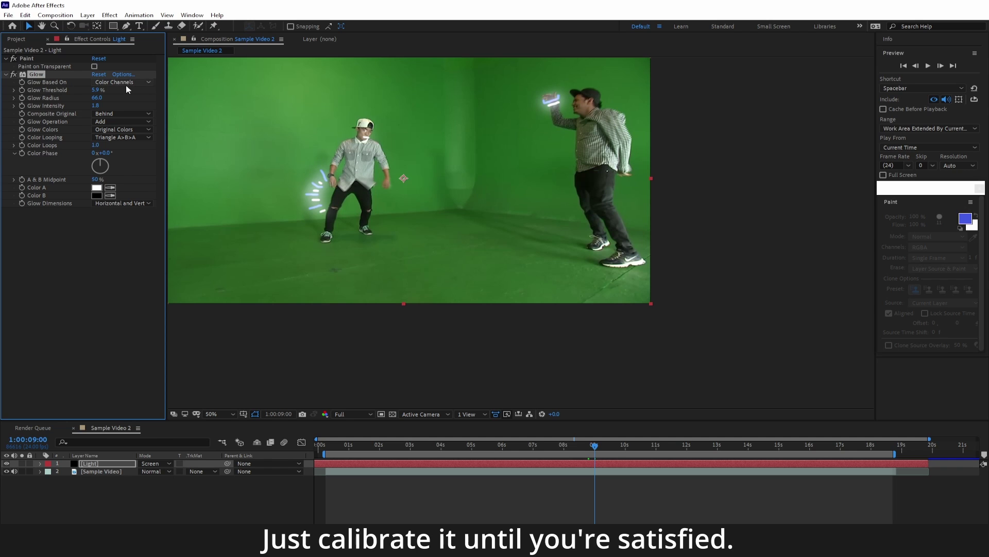
mouse_move(97, 90)
mouse_down()
mouse_move(120, 91)
mouse_move(106, 90)
mouse_up()
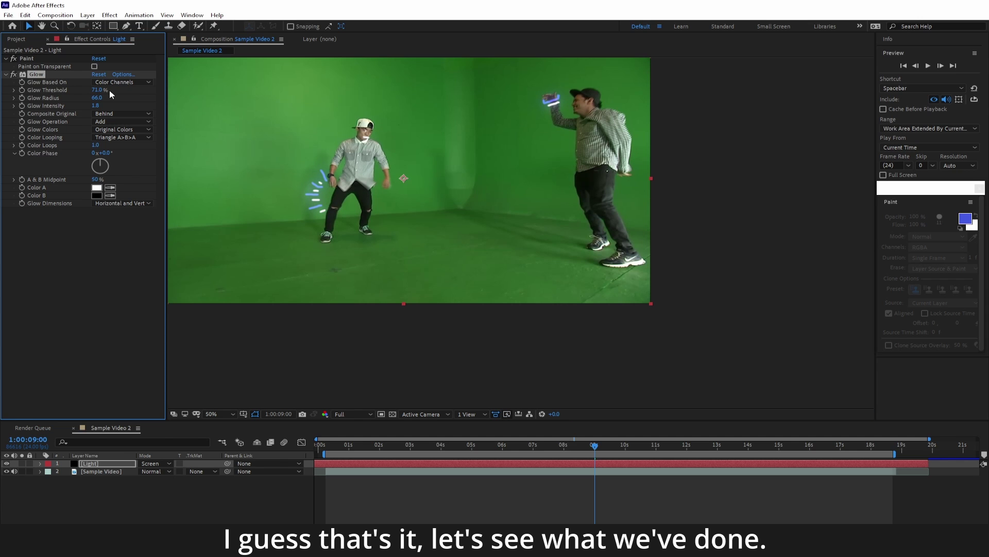
Push the Light solid's Glow Threshold up to 100%.
drag(108, 90, 117, 89)
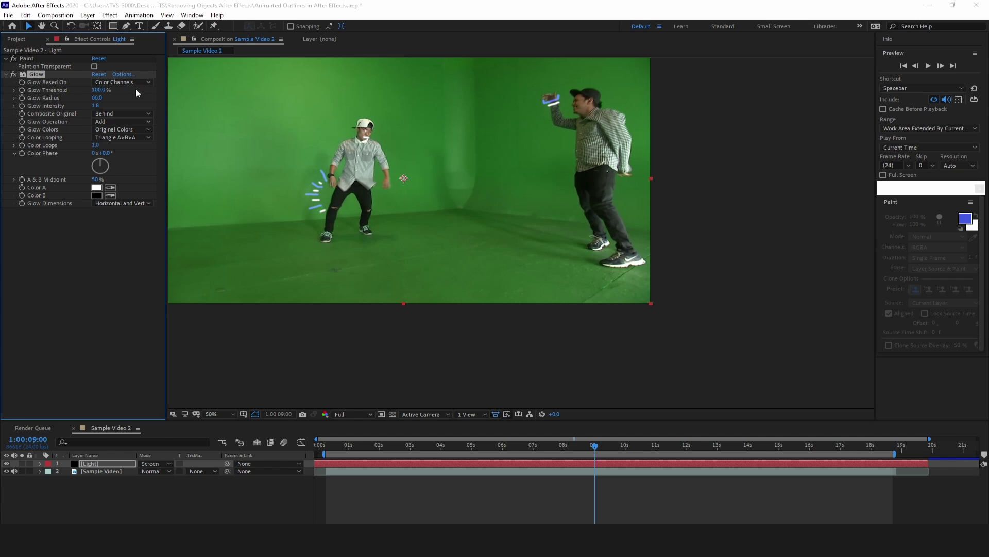